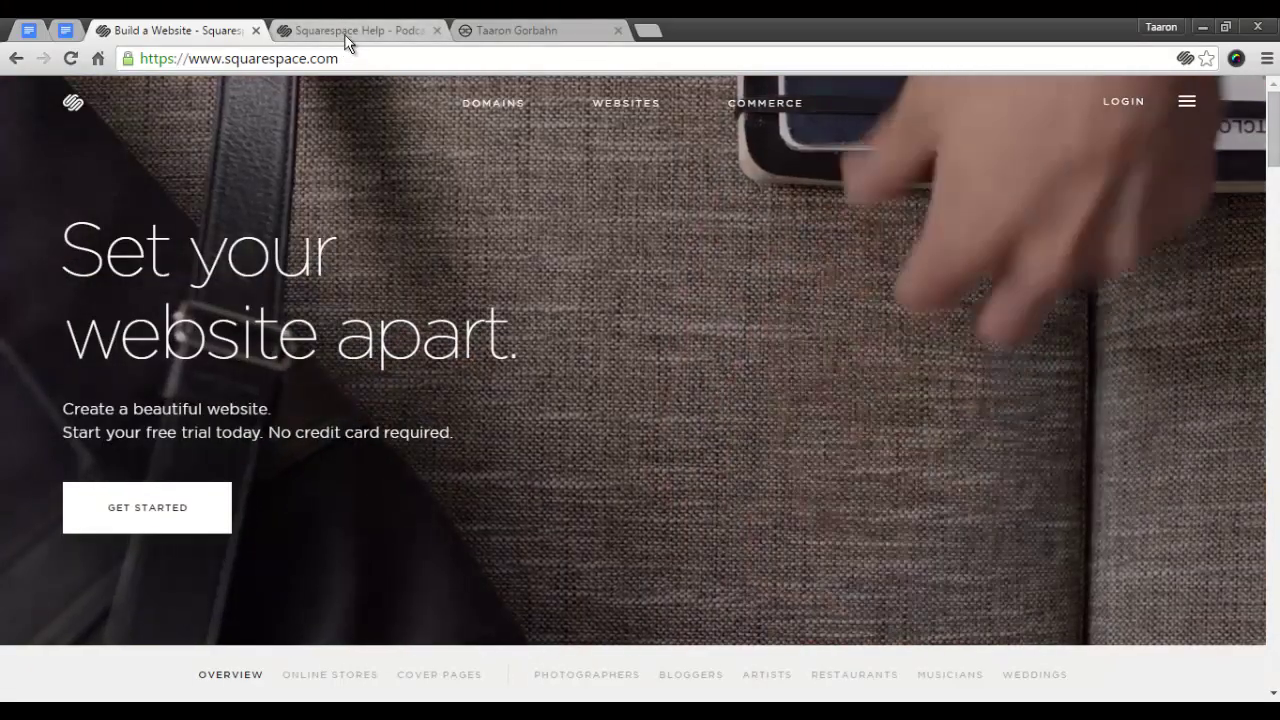
# Review the Podcasting with Squarespace help article, then return to the site editor.
pyautogui.click(346, 34)
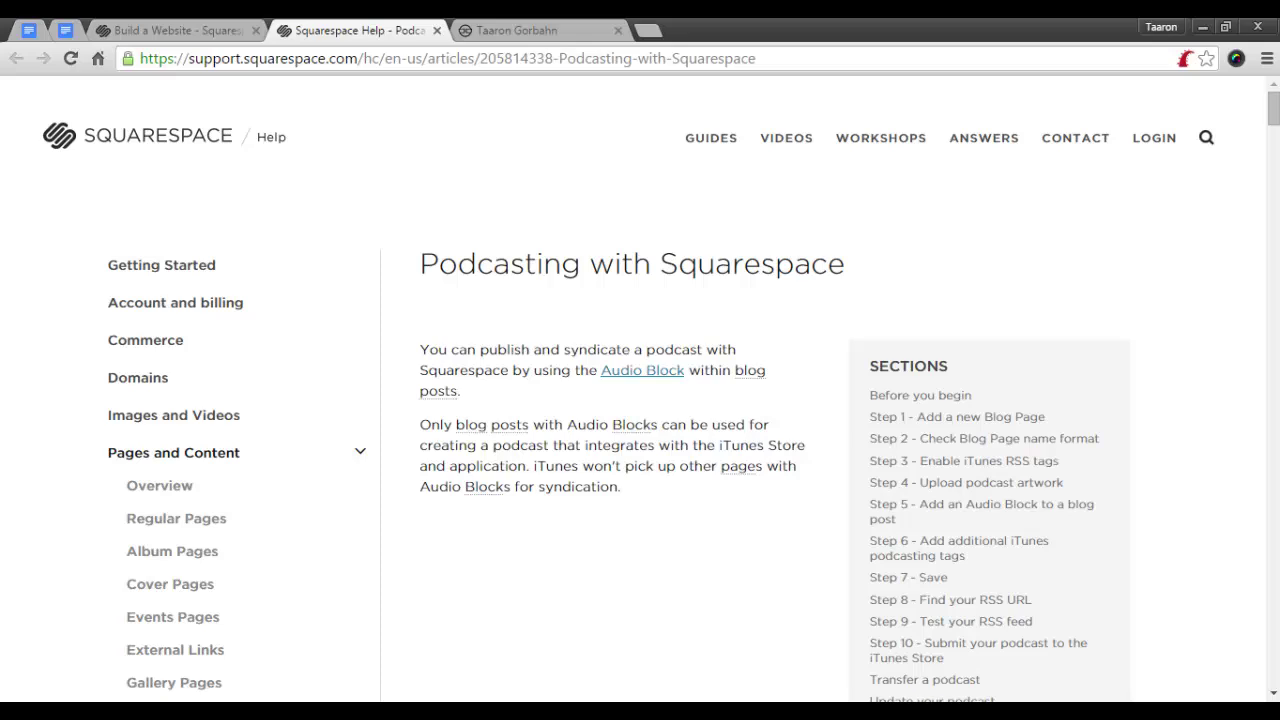
pyautogui.hotkey('ctrl', 'Tab')
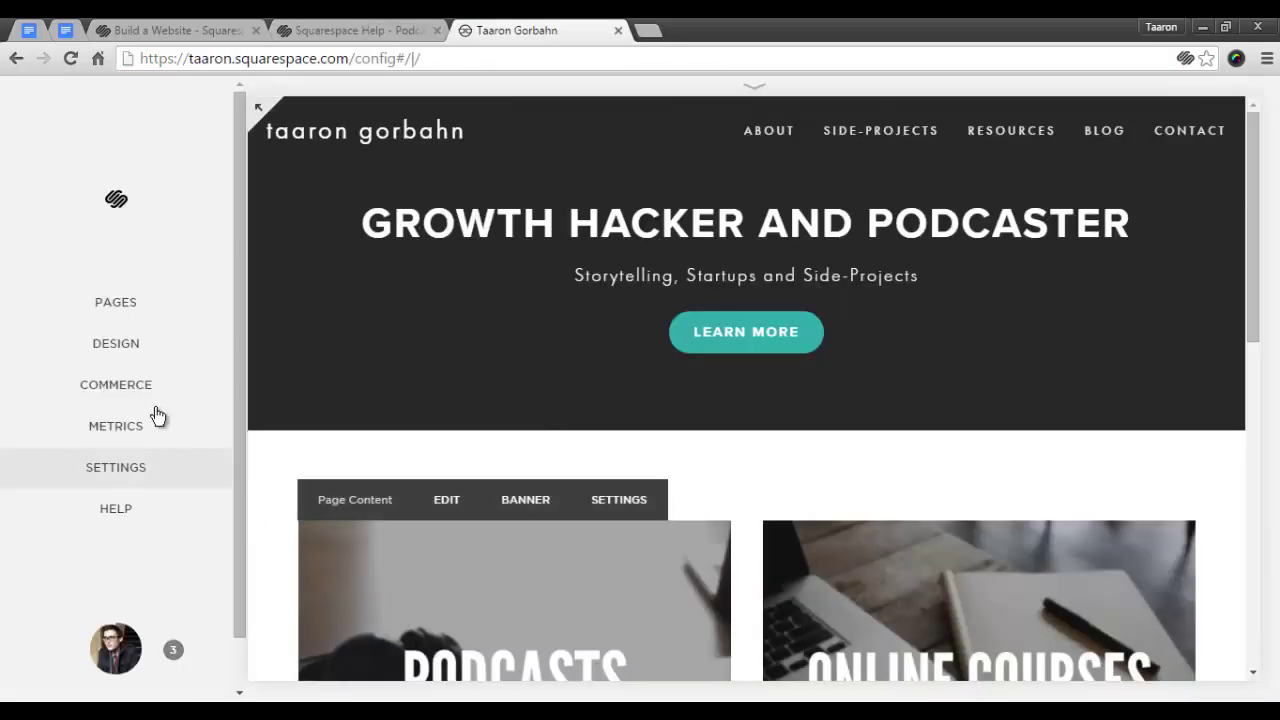
# Add a new Blog page named HWLOF under Not Linked in Pages.
pyautogui.click(134, 318)
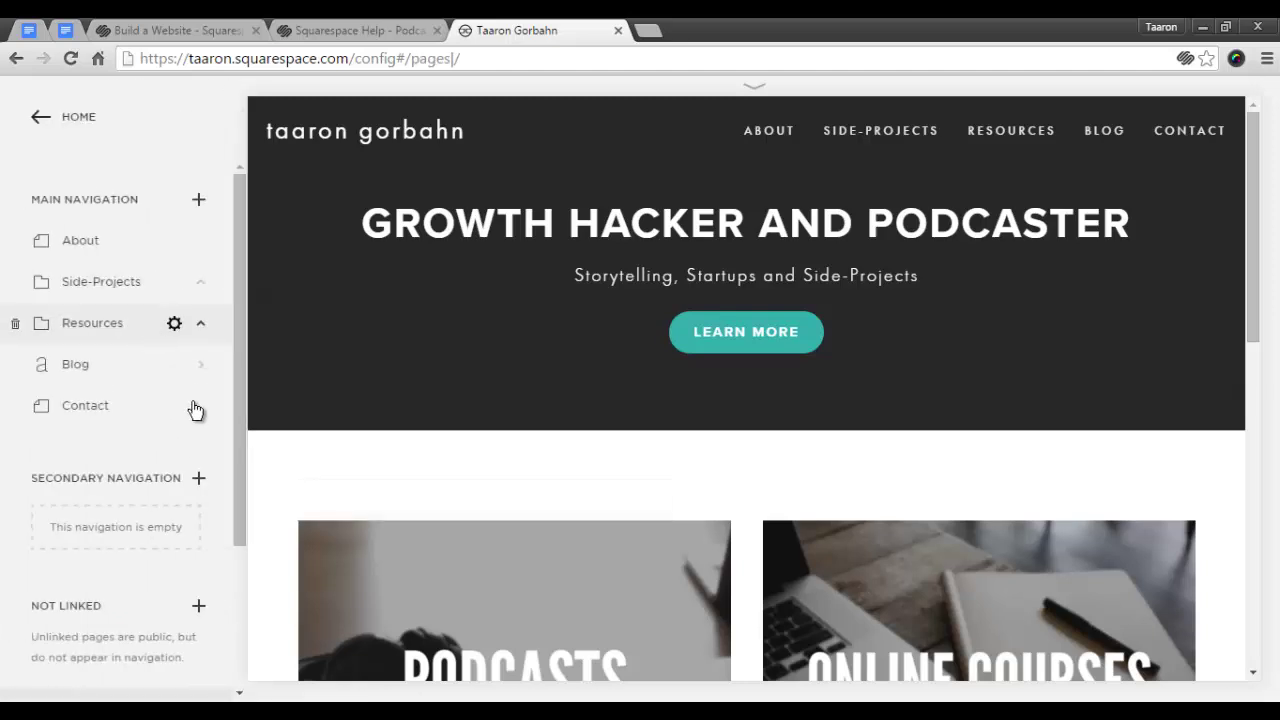
pyautogui.scroll(-1, 197, 607)
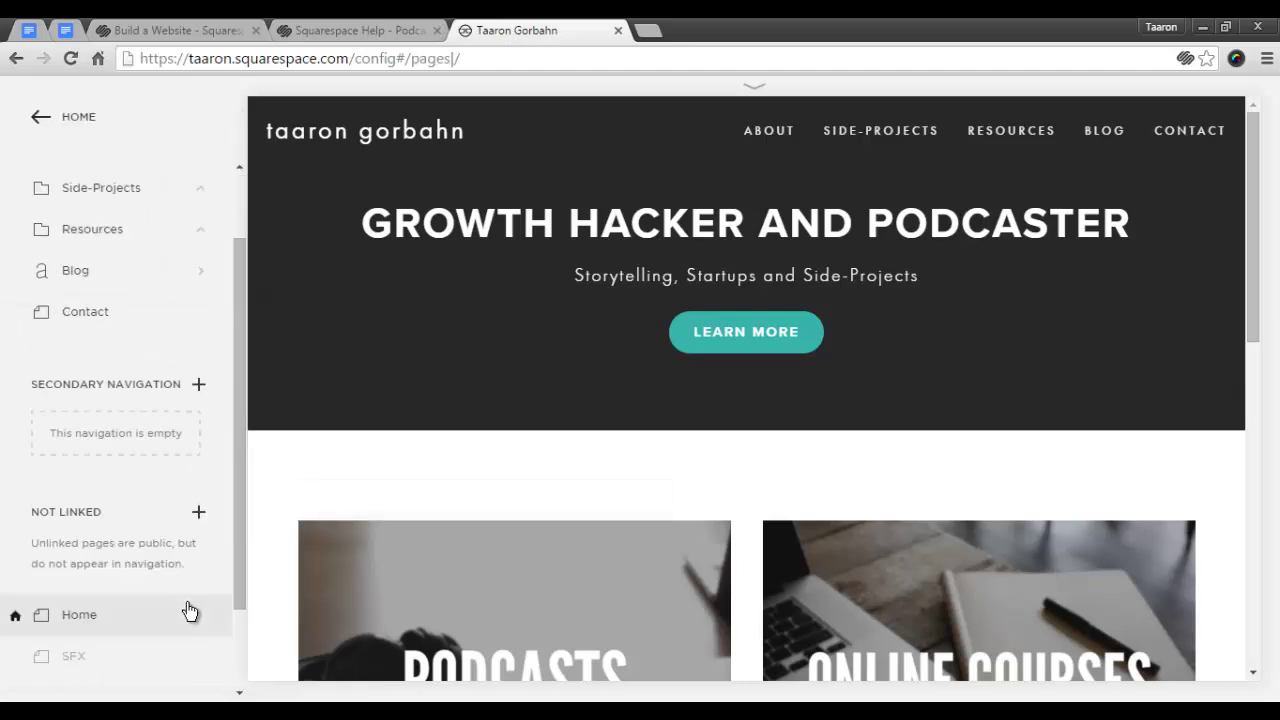
pyautogui.click(198, 513)
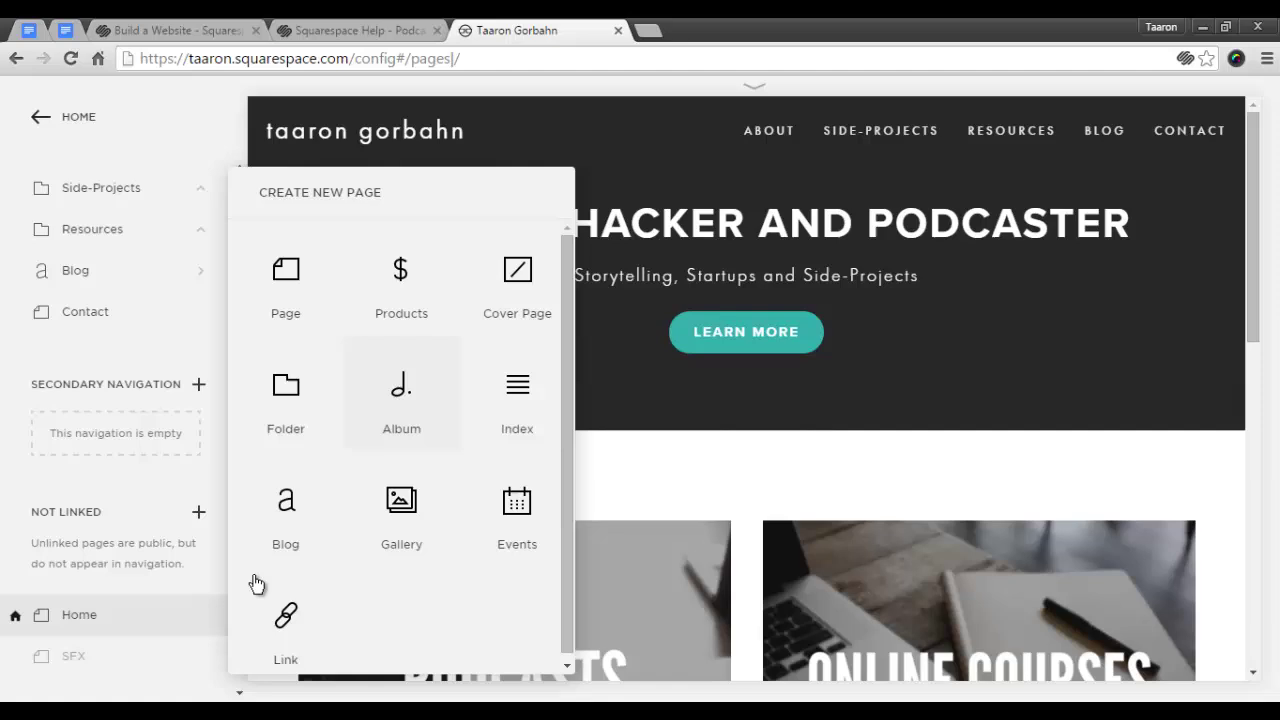
pyautogui.click(299, 510)
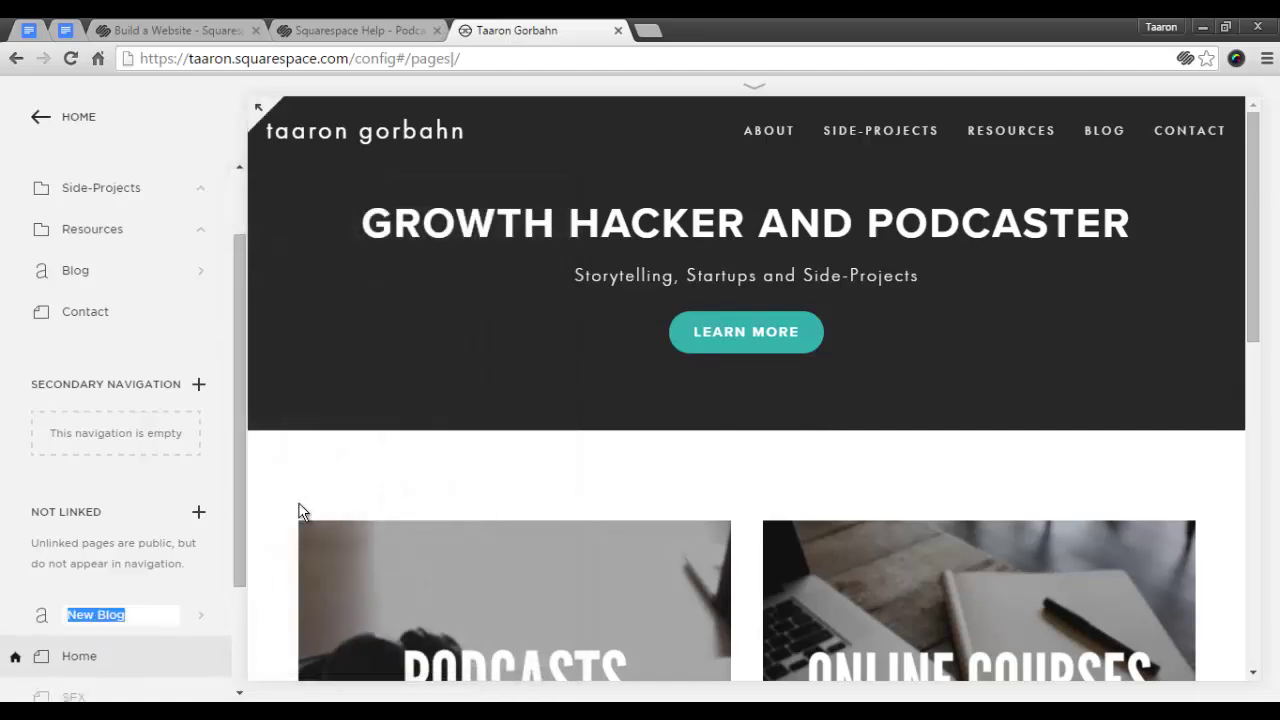
pyautogui.write('H')
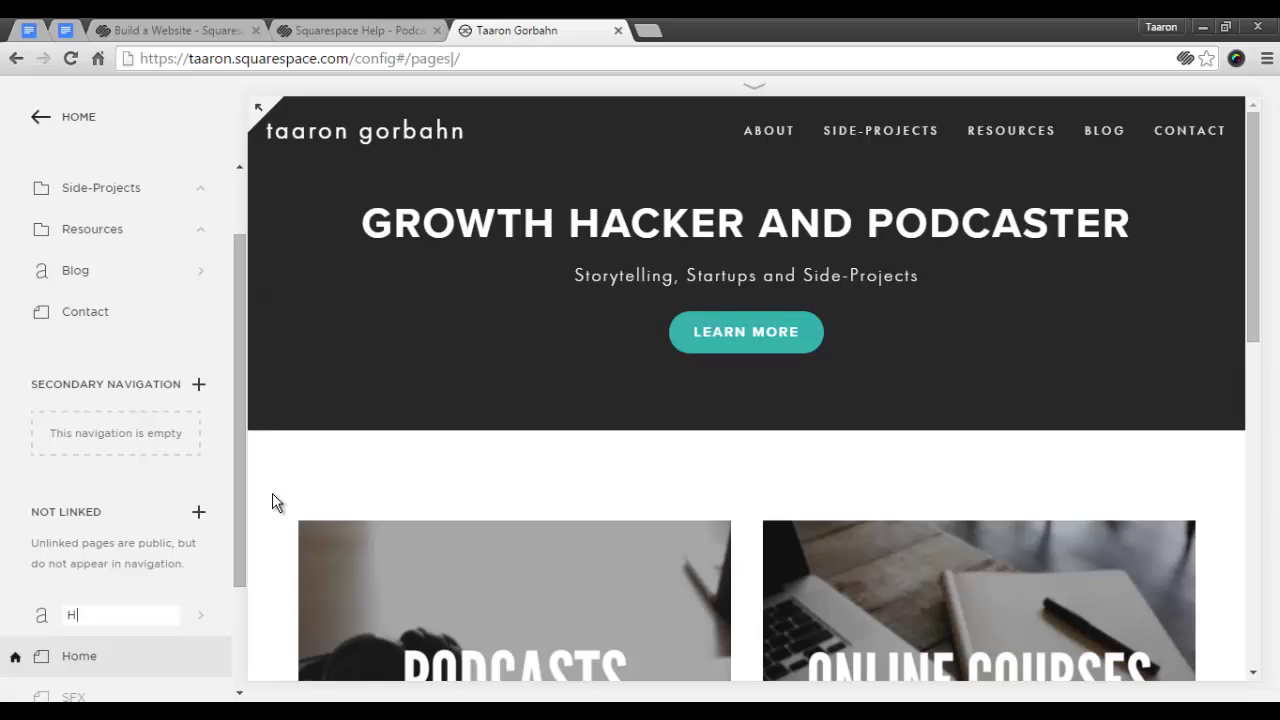
pyautogui.write('WLOF')
pyautogui.press('Return')
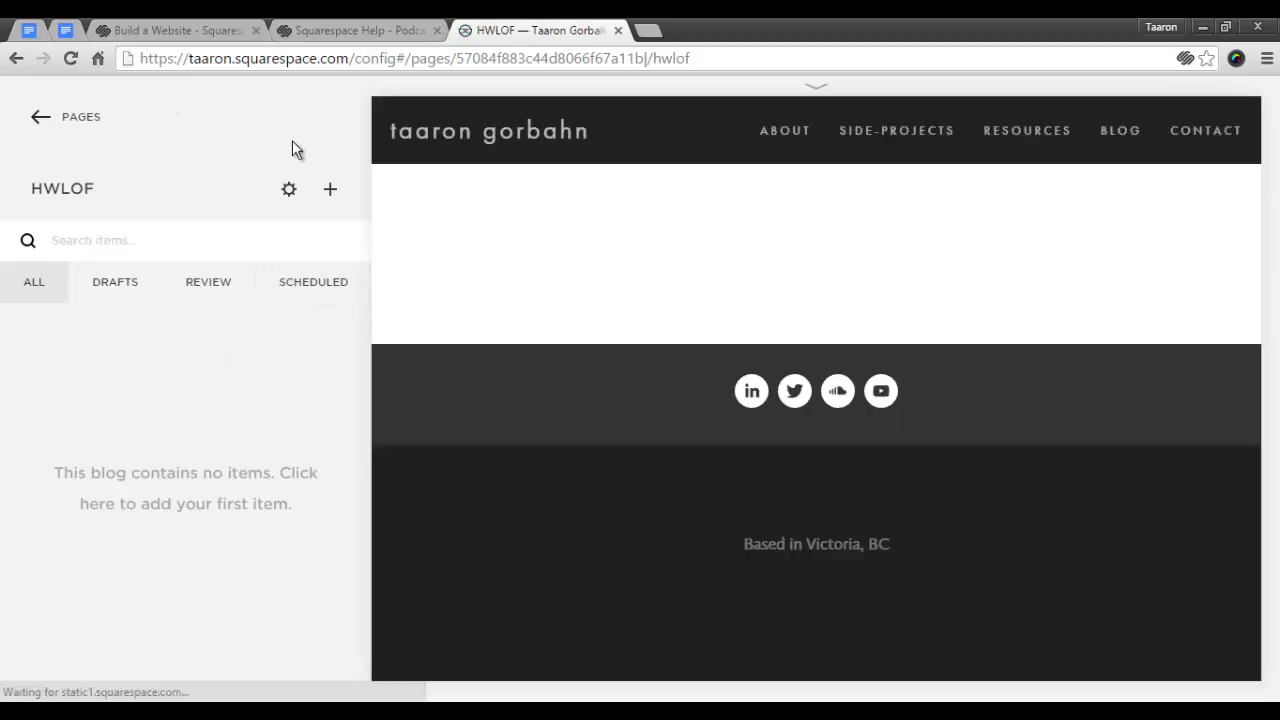
# Retitle the HWLOF blog 'How We'd Look On Film' and paste the audiobook description.
pyautogui.click(290, 192)
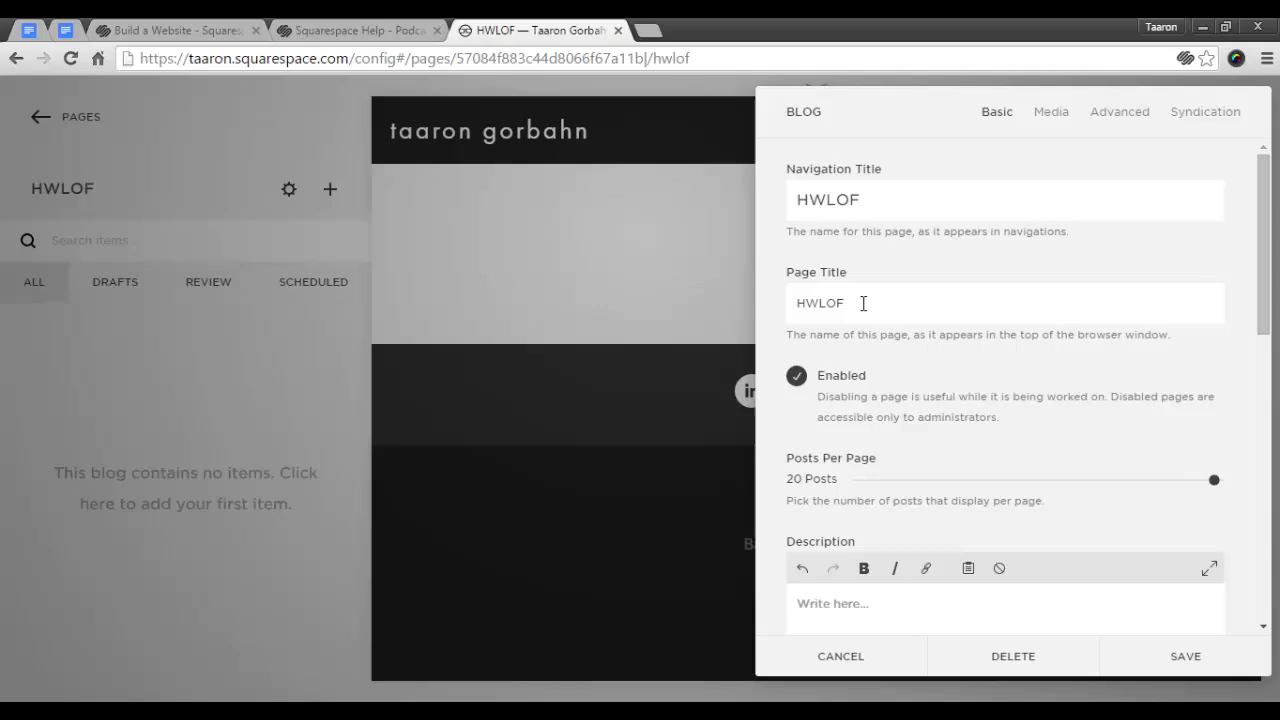
pyautogui.moveTo(864, 302); pyautogui.dragTo(809, 302)
pyautogui.press('BackSpace')
pyautogui.press('BackSpace')
pyautogui.write("How We'dLook On Film")
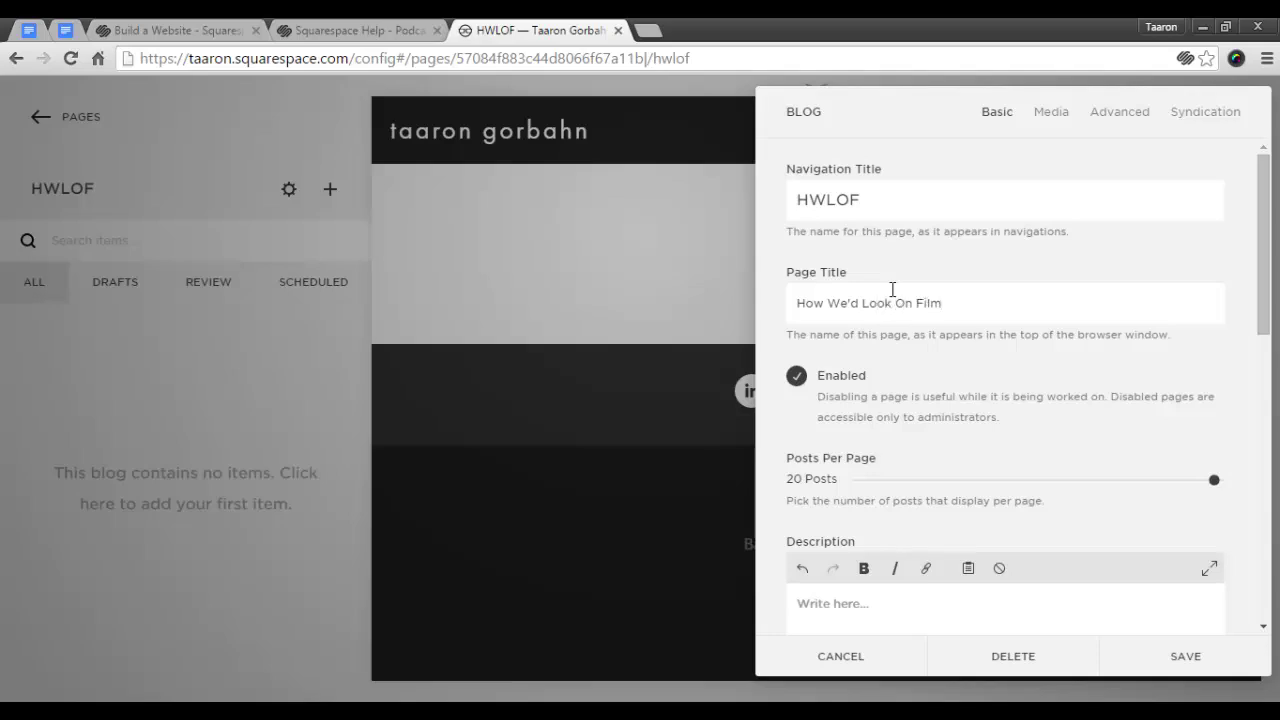
pyautogui.scroll(-2, 935, 290)
pyautogui.click(931, 437)
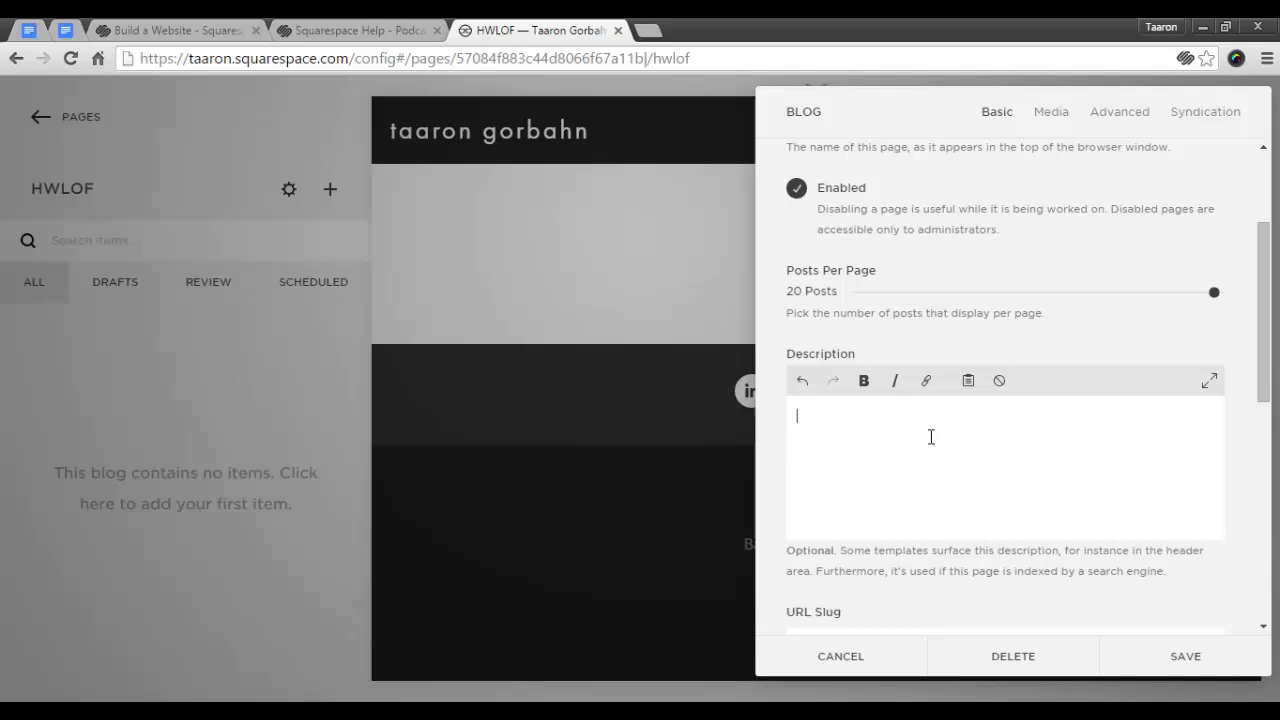
pyautogui.write('Dray Emerald used to have the perfect life but that seemed like forever ago..  An audiobook adaption of the coming-of-age novel by Kai Gorbahn with narration by Taaron Gorbahn.')
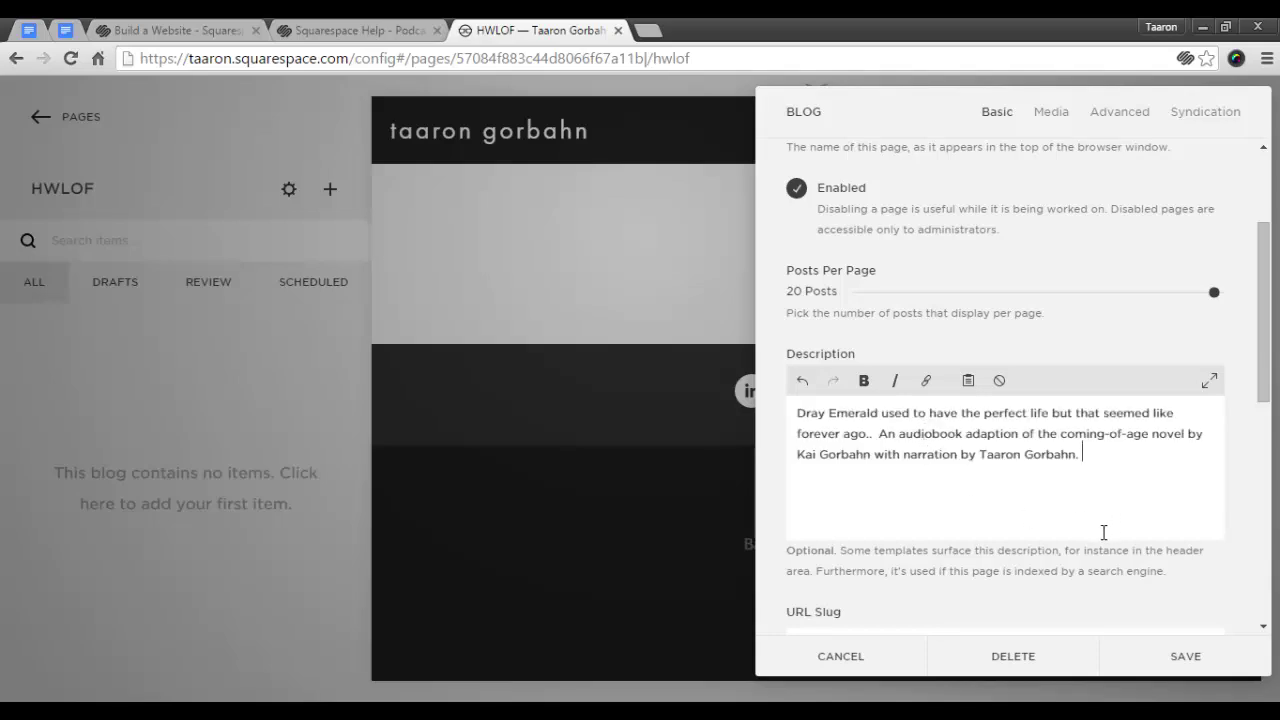
pyautogui.scroll(-1, 1048, 560)
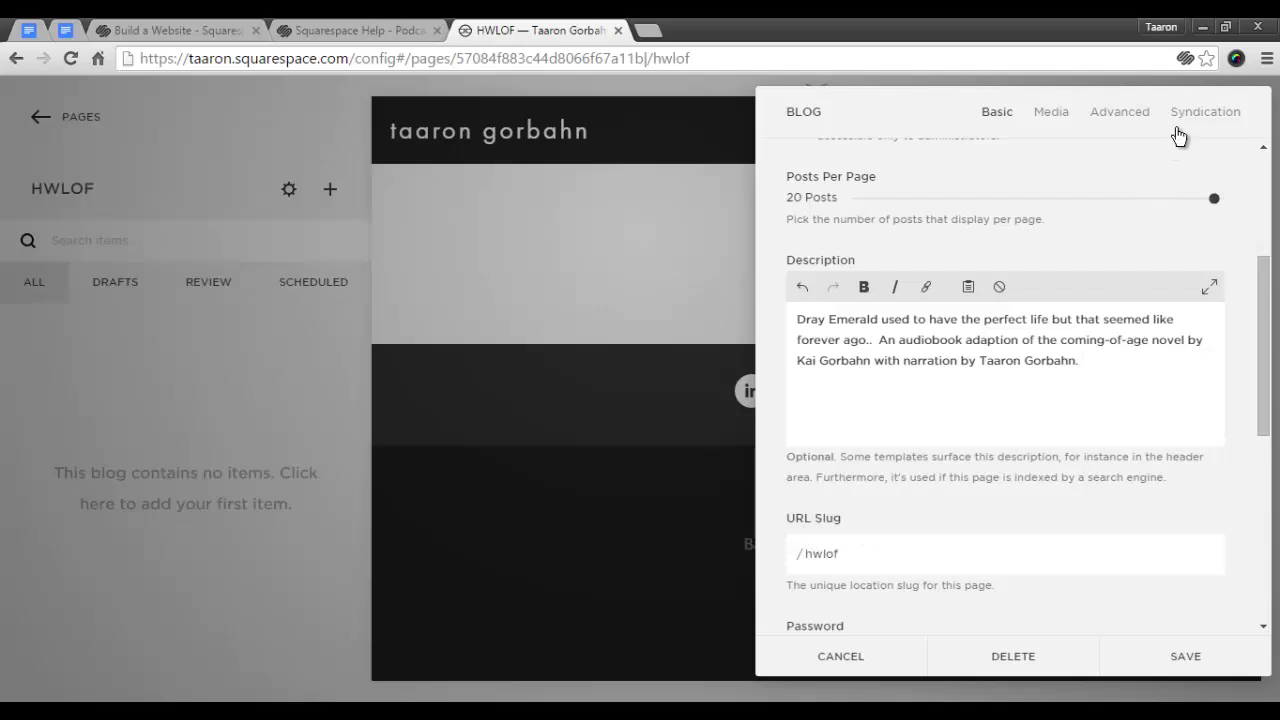
# Enable iTunes RSS tags, enter the podcast authors, and set subtitle 'An audiobook podcast.'.
pyautogui.click(1185, 116)
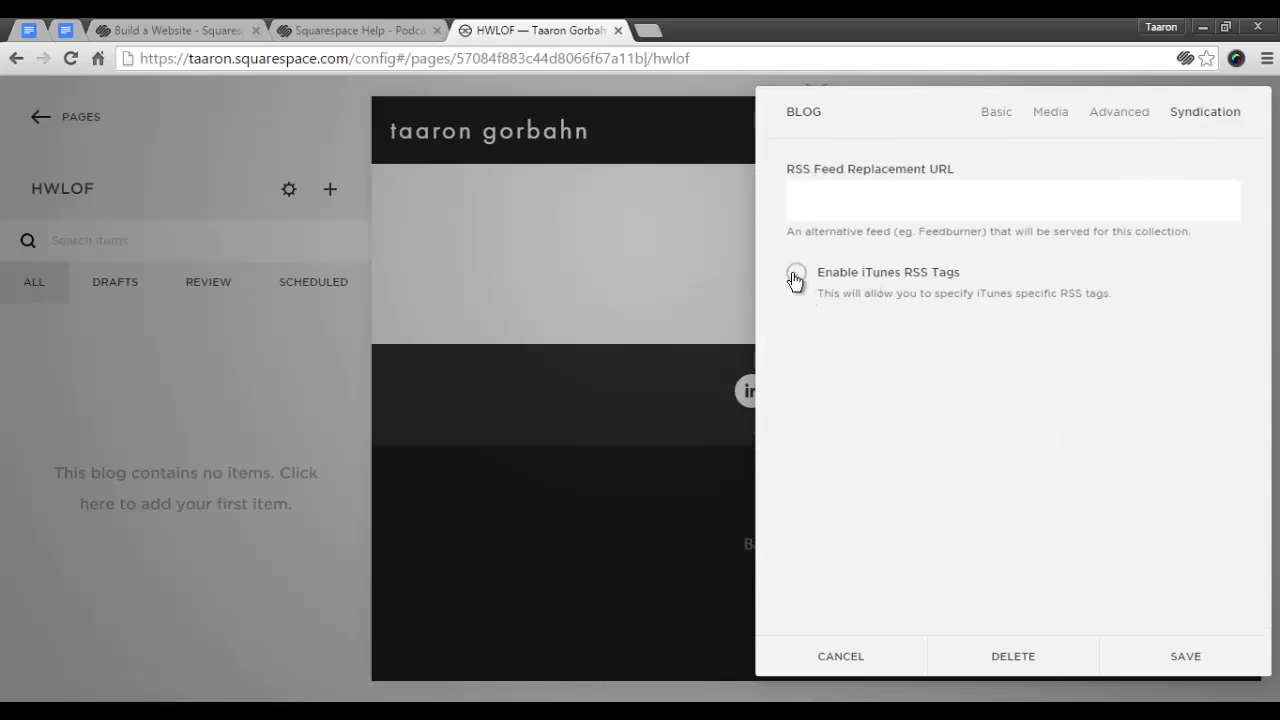
pyautogui.click(796, 274)
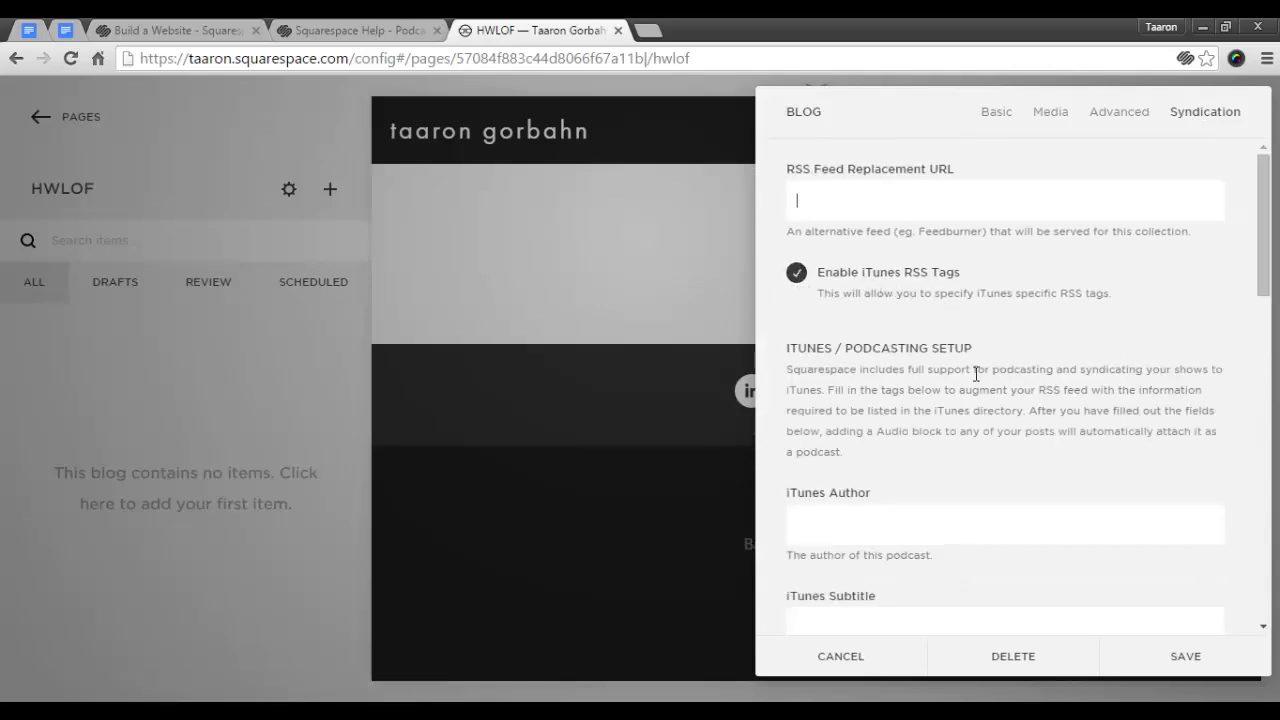
pyautogui.scroll(-1, 944, 433)
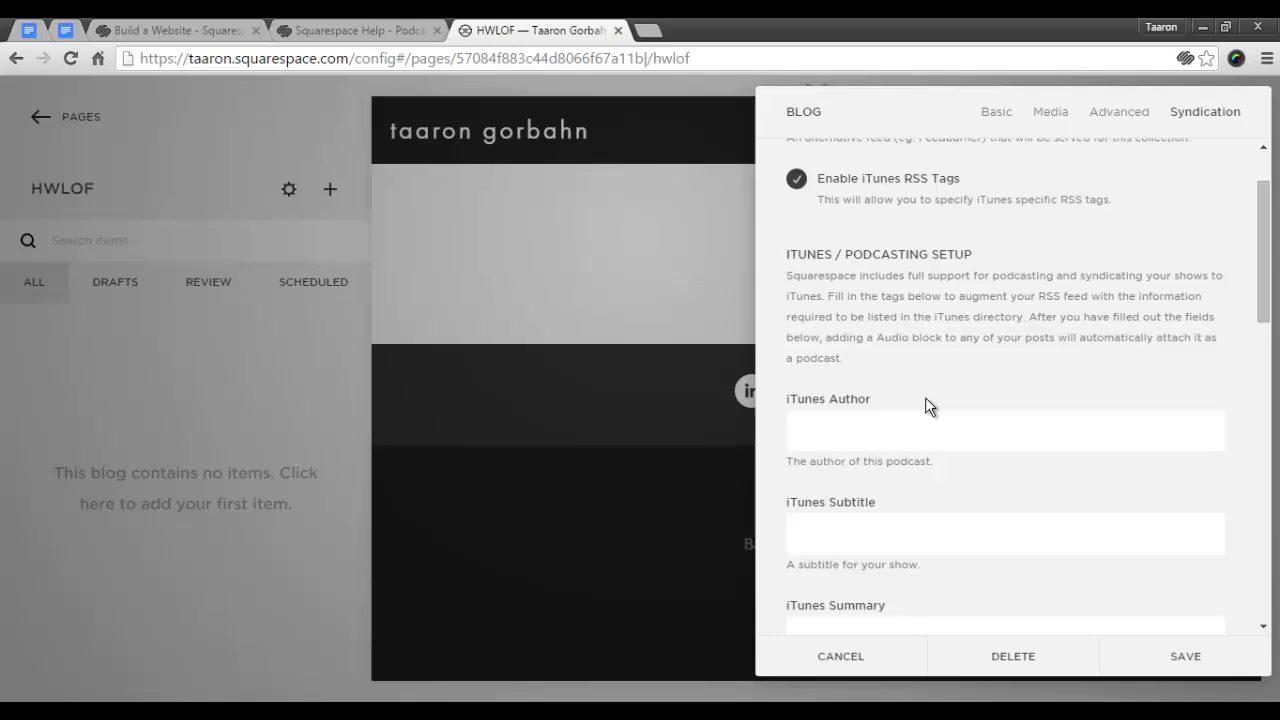
pyautogui.click(958, 432)
pyautogui.write('Kai and Taaron Gorbahn')
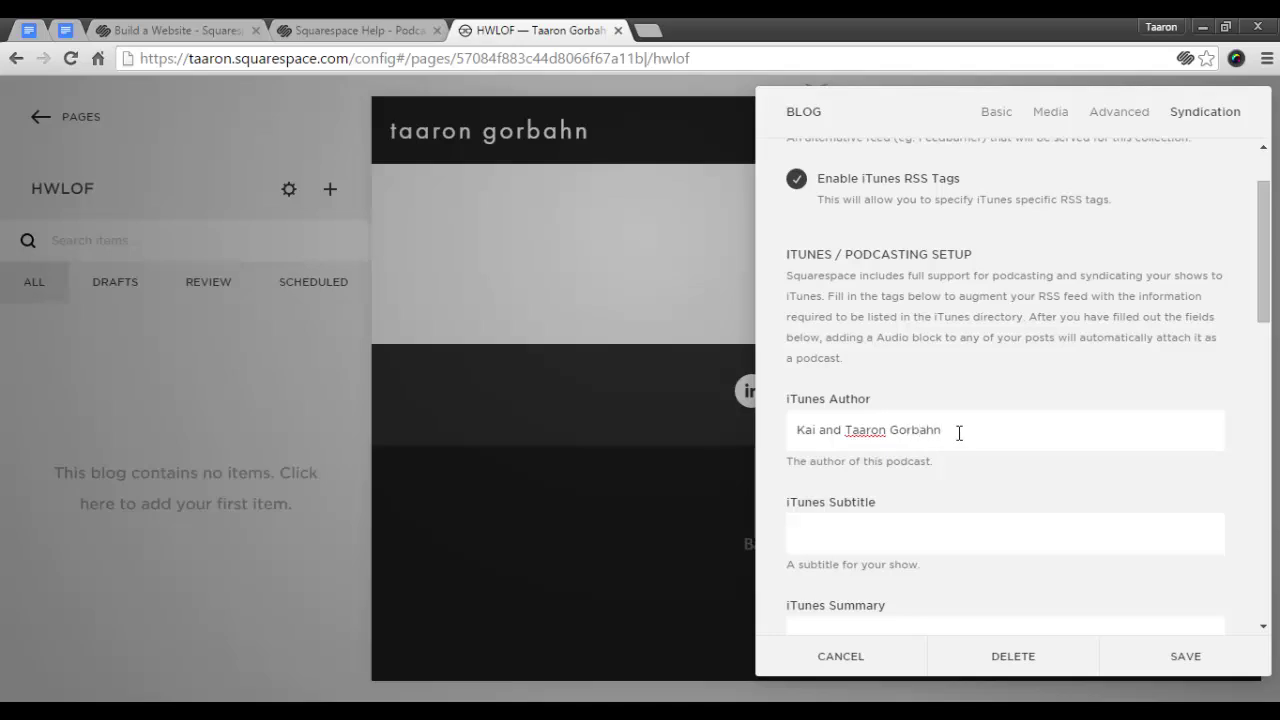
pyautogui.scroll(-2, 950, 433)
pyautogui.click(886, 353)
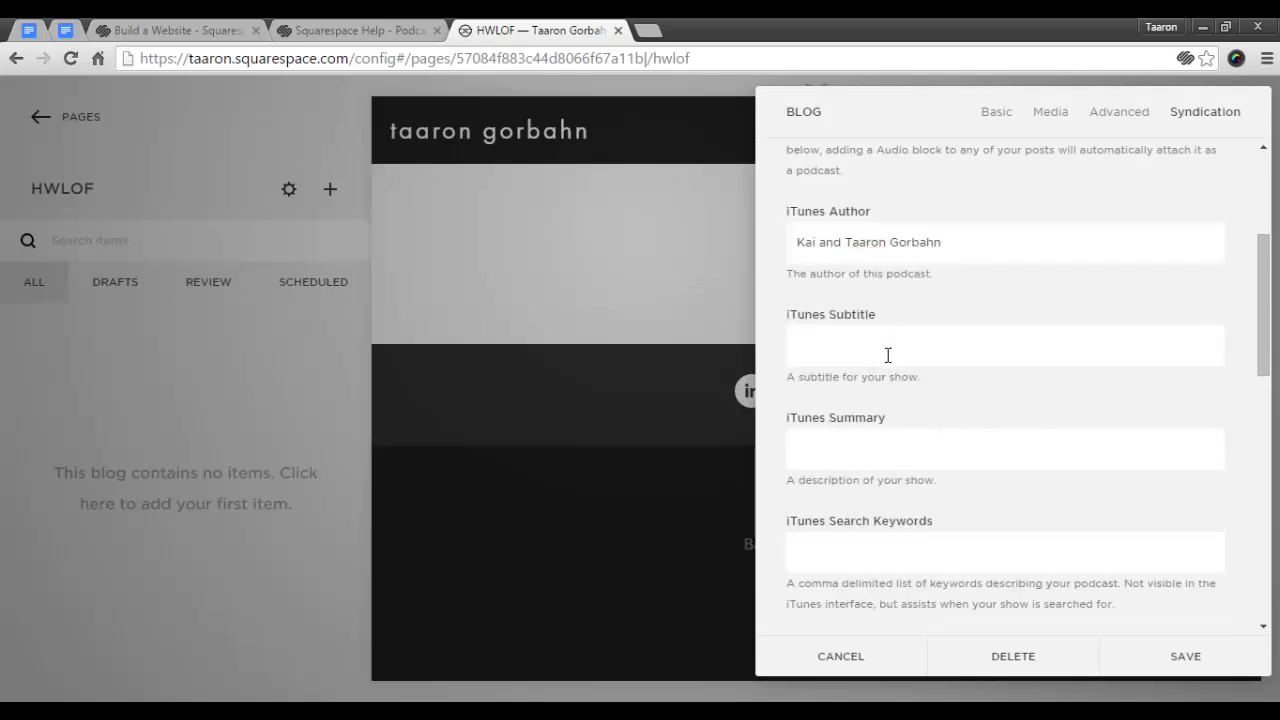
pyautogui.write('An audiobook podcast.')
# Paste the iTunes summary and search keywords, and set category 'Arts, Society and Culture'.
pyautogui.click(914, 447)
pyautogui.hotkey('ctrl', 'v')
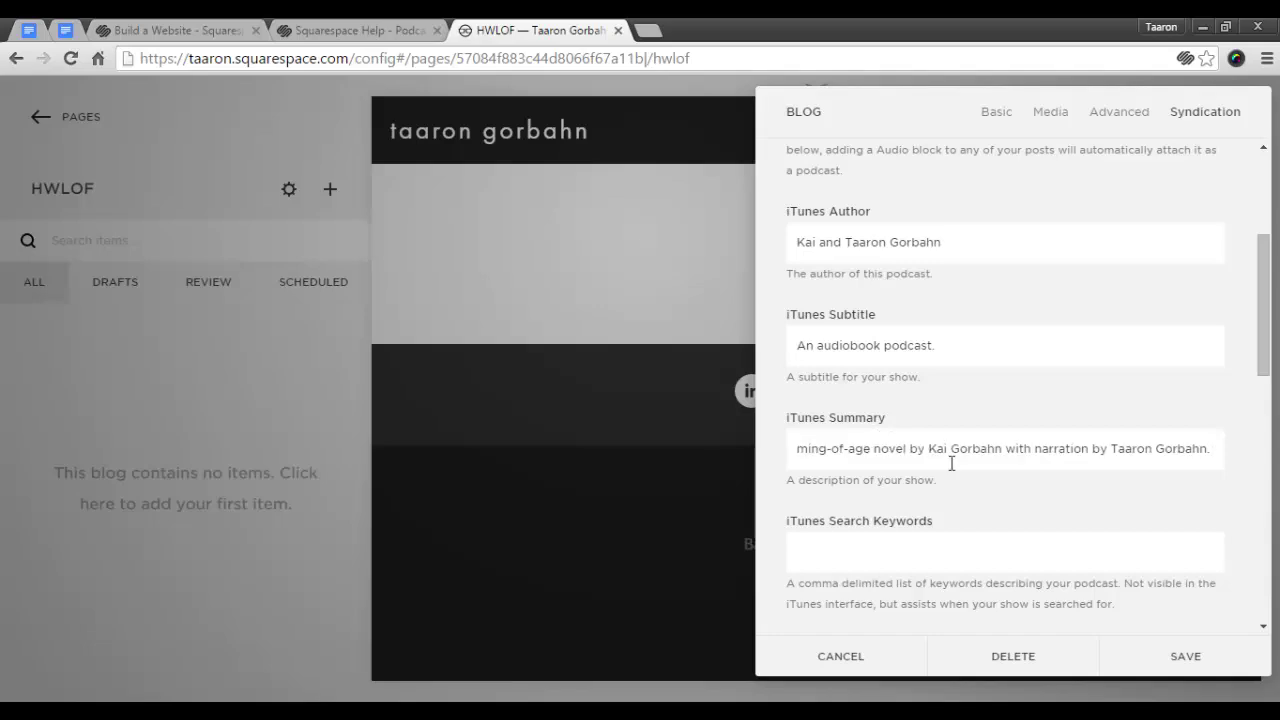
pyautogui.click(1037, 503)
pyautogui.scroll(-1, 1040, 505)
pyautogui.scroll(-1, 1030, 504)
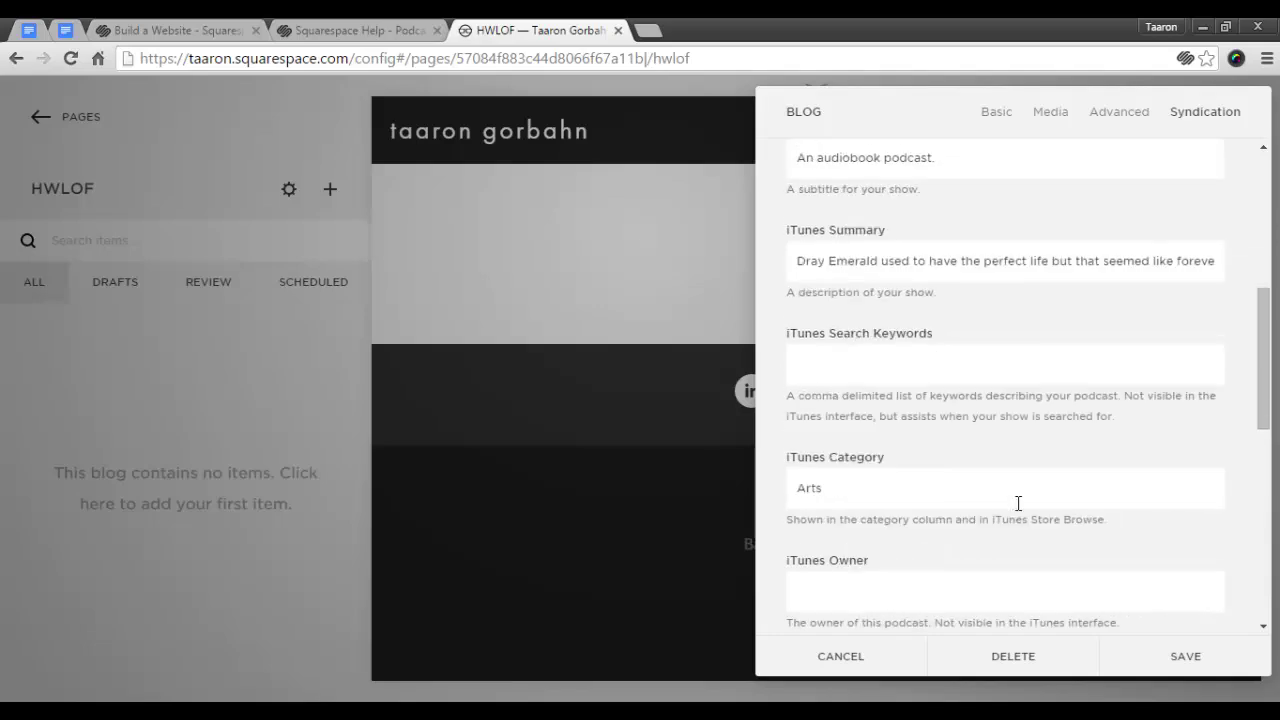
pyautogui.click(921, 371)
pyautogui.hotkey('ctrl', 'v')
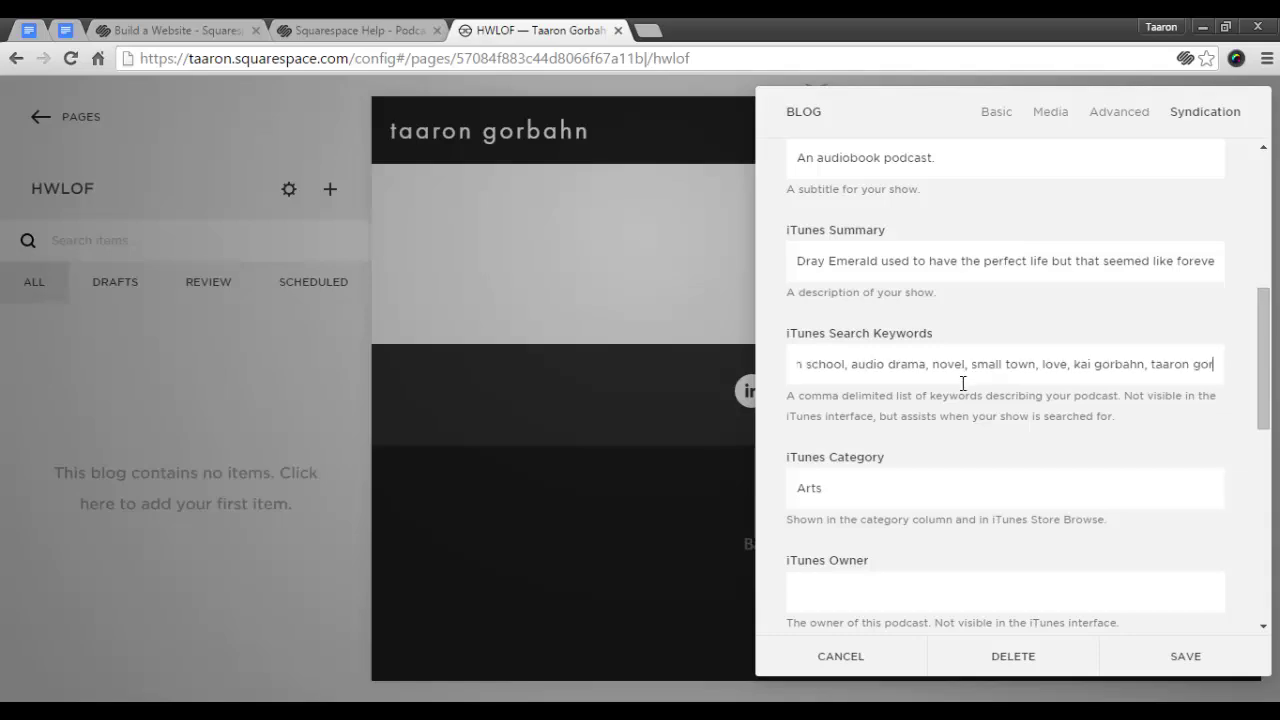
pyautogui.click(1058, 432)
pyautogui.click(1010, 488)
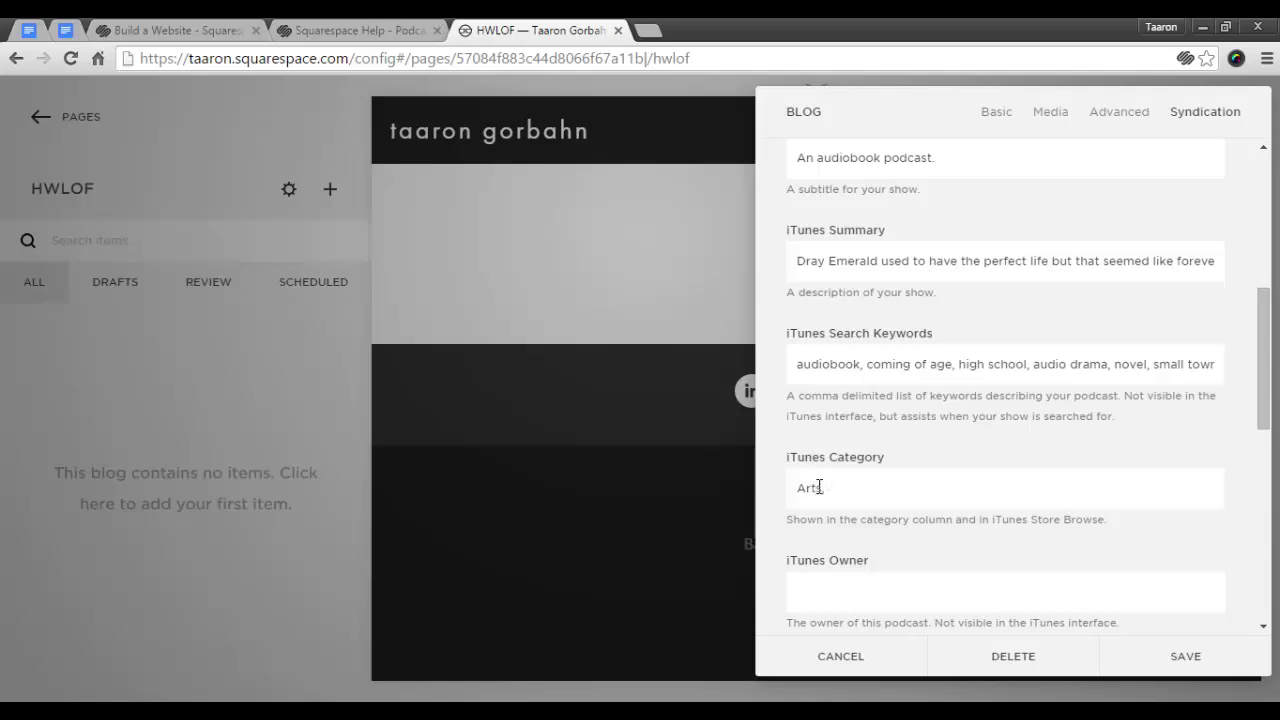
pyautogui.write(', Society and Culture')
pyautogui.click(374, 32)
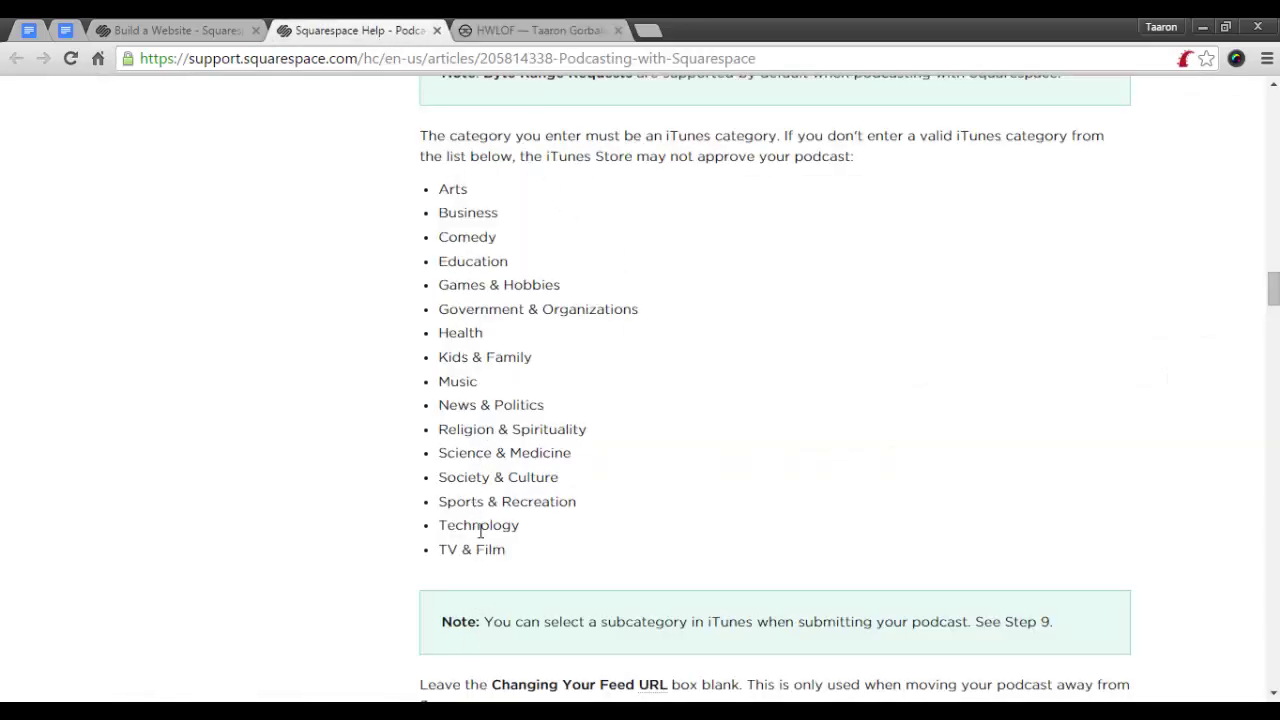
pyautogui.click(533, 32)
pyautogui.scroll(-3, 846, 277)
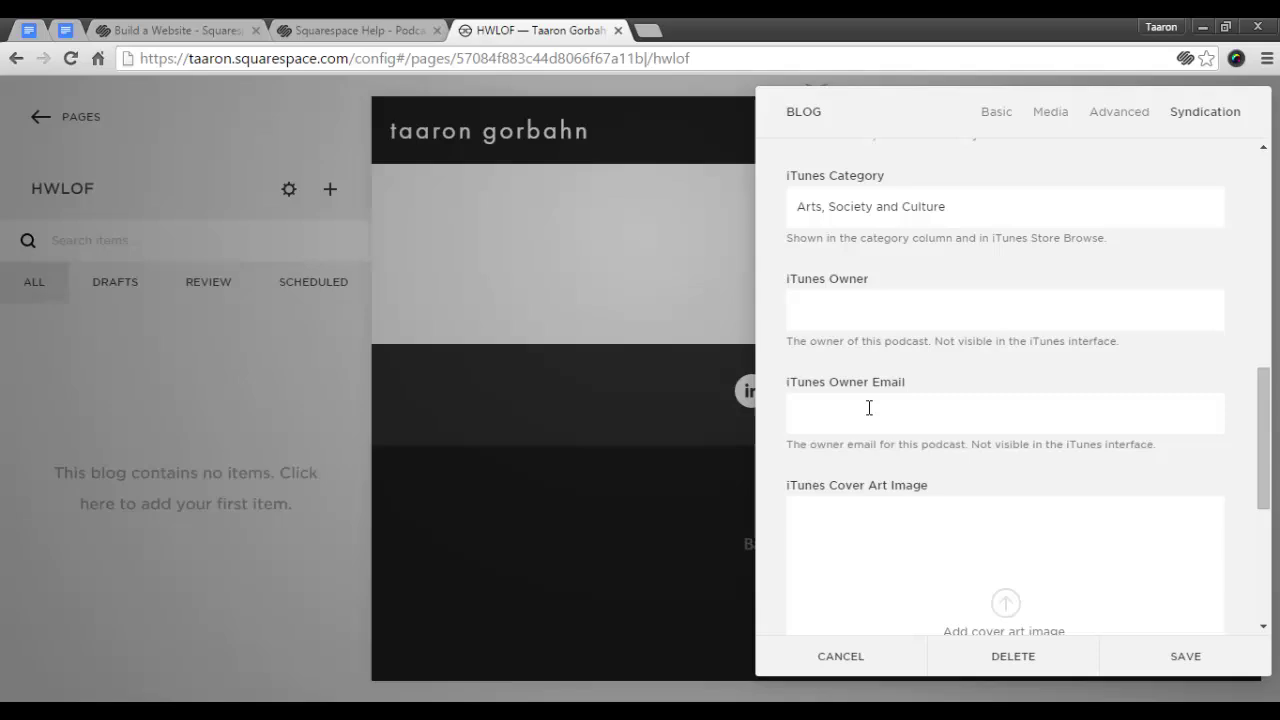
pyautogui.scroll(-3, 962, 463)
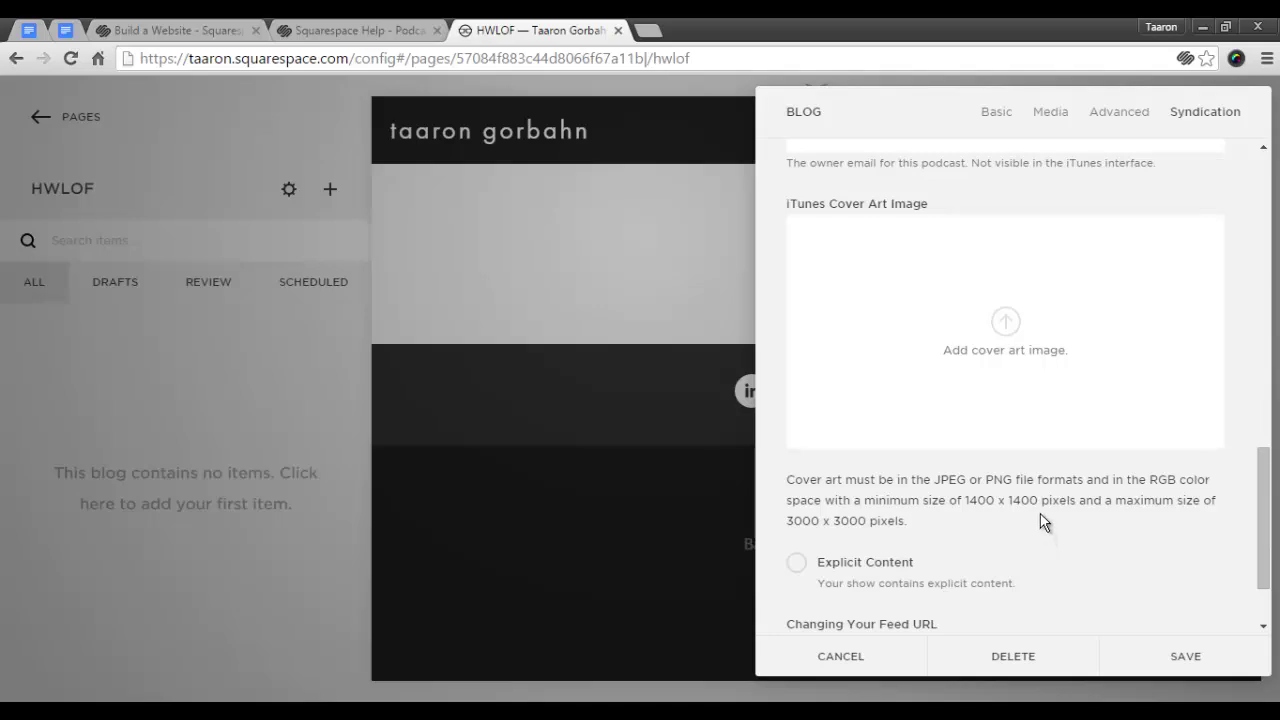
# Upload the How We'd Look On Film cover art as the iTunes image and save settings.
pyautogui.click(1012, 350)
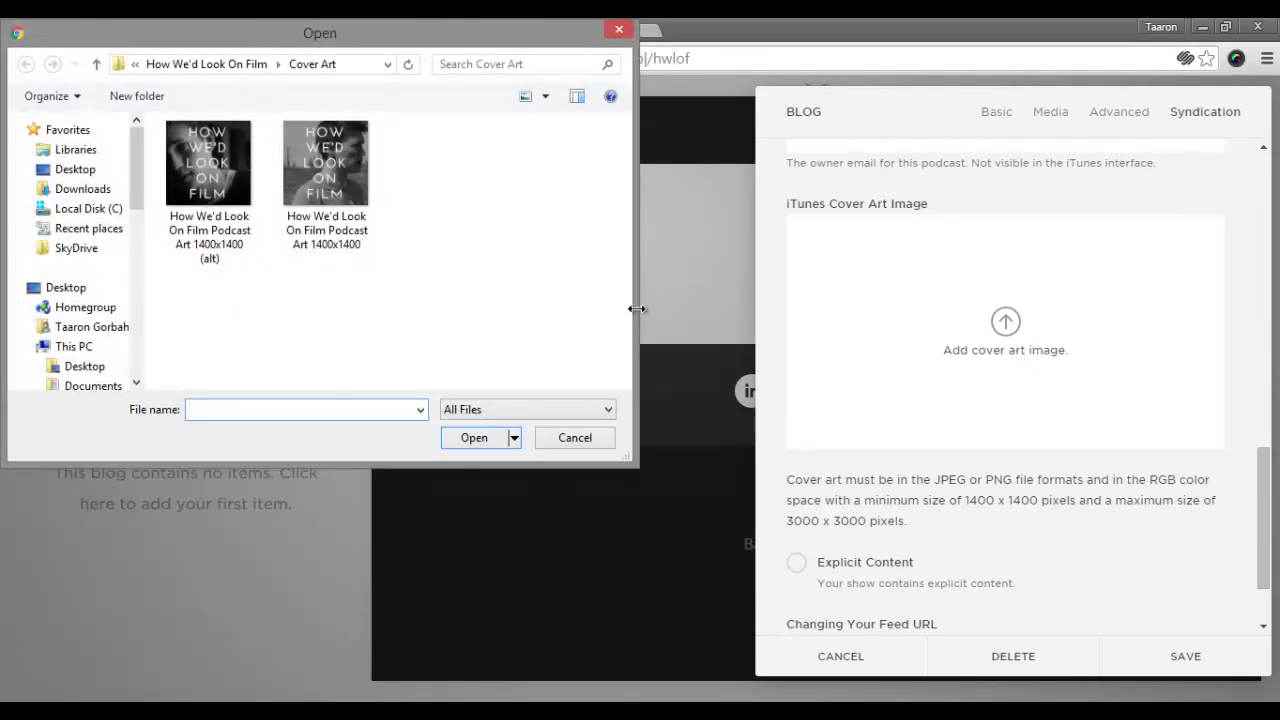
pyautogui.doubleClick(348, 182)
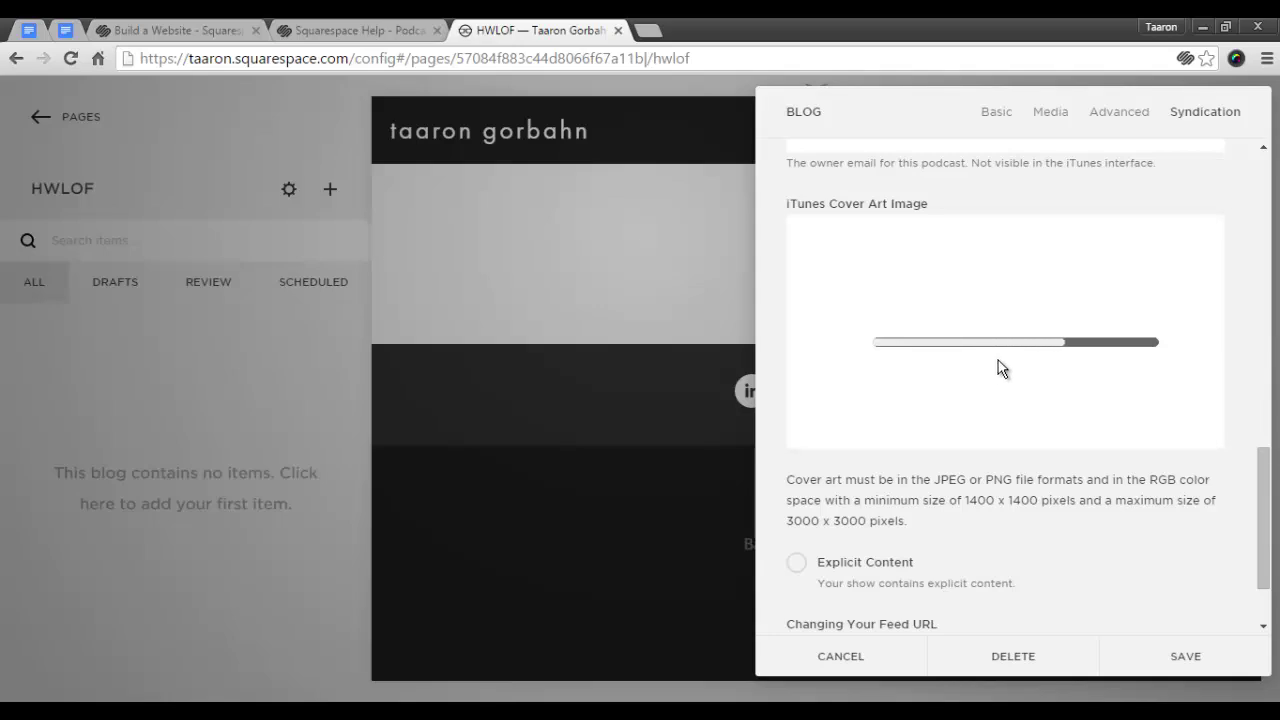
pyautogui.scroll(-1, 1030, 490)
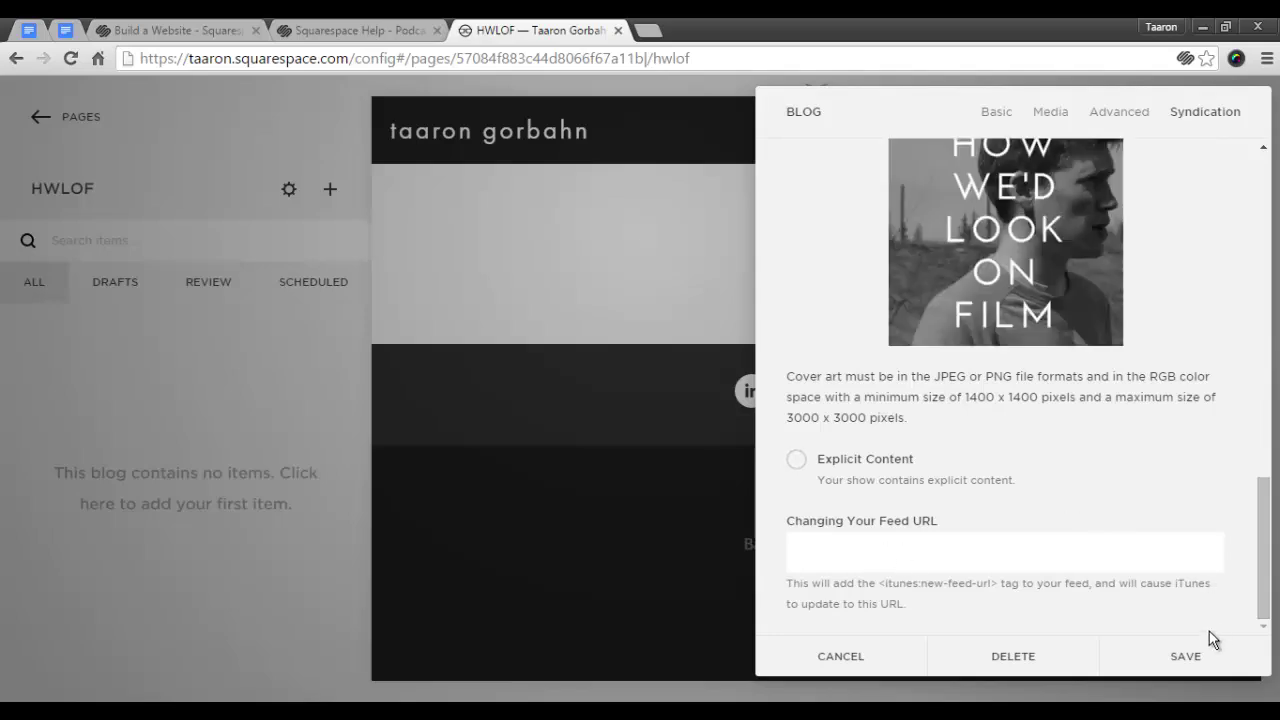
pyautogui.click(1186, 657)
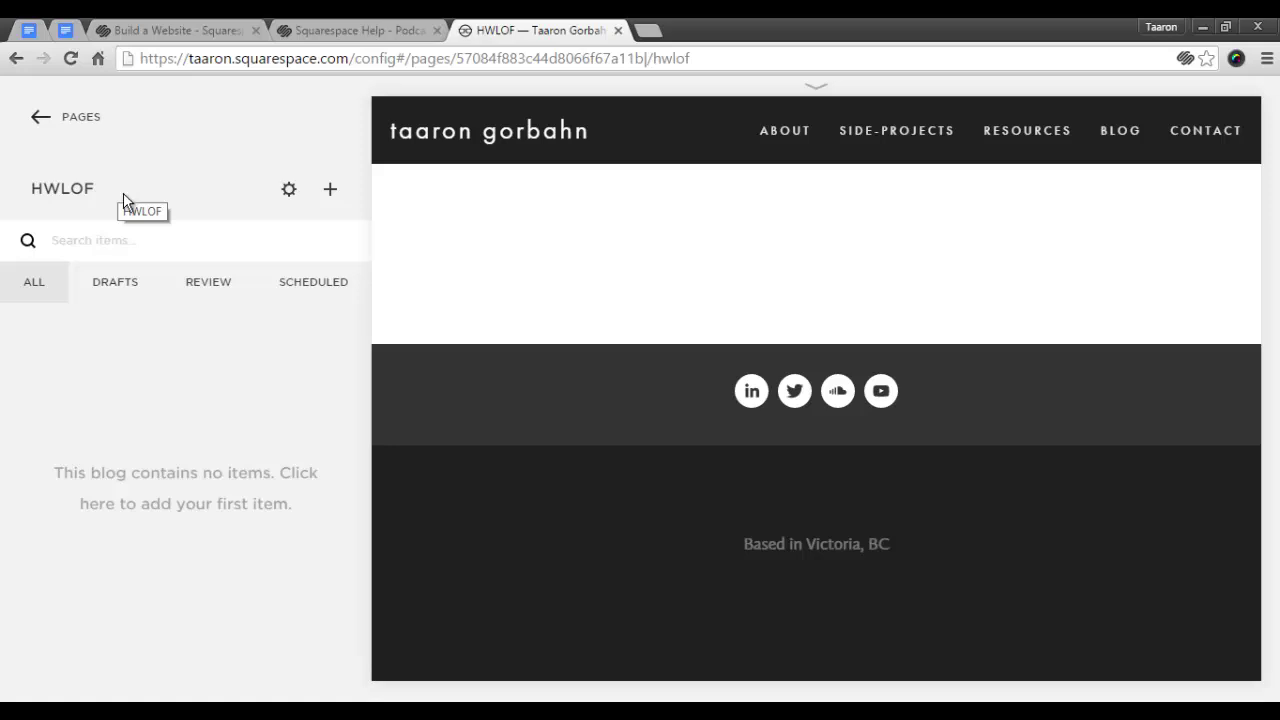
# Create a post titled '(0.0) An Introduction' with the pasted Dray Emerald synopsis as body.
pyautogui.click(331, 192)
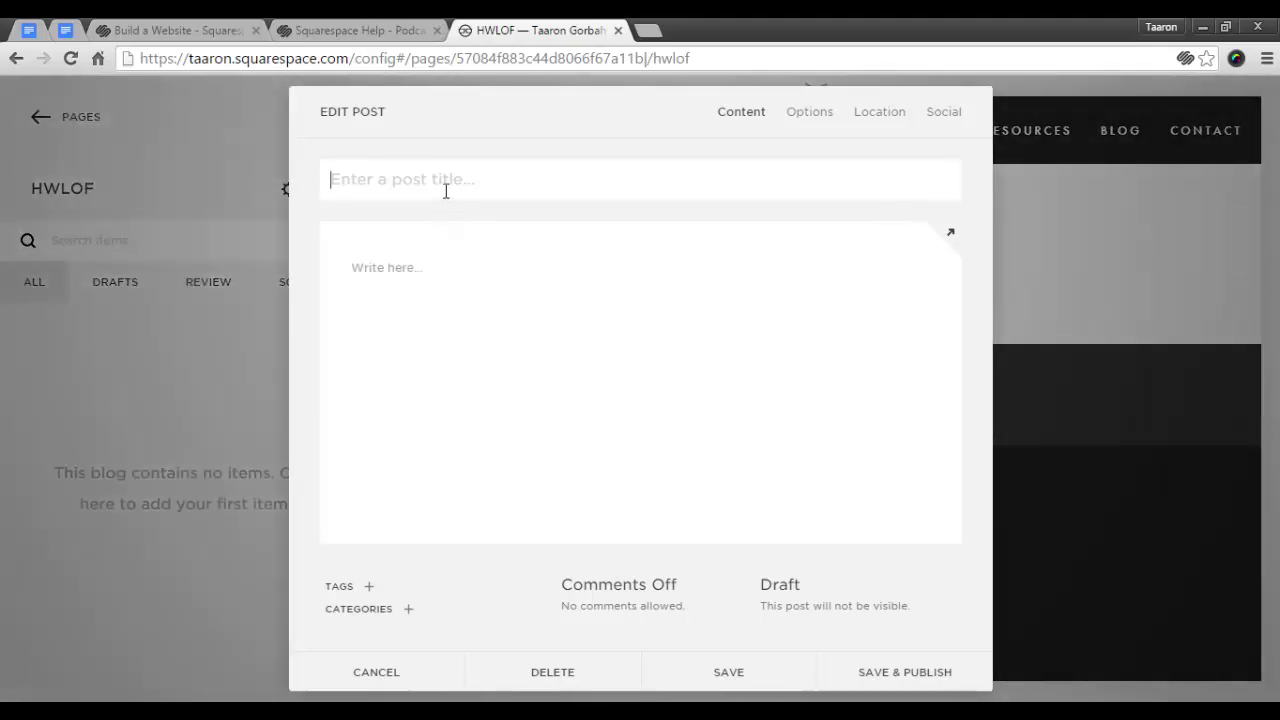
pyautogui.click(451, 189)
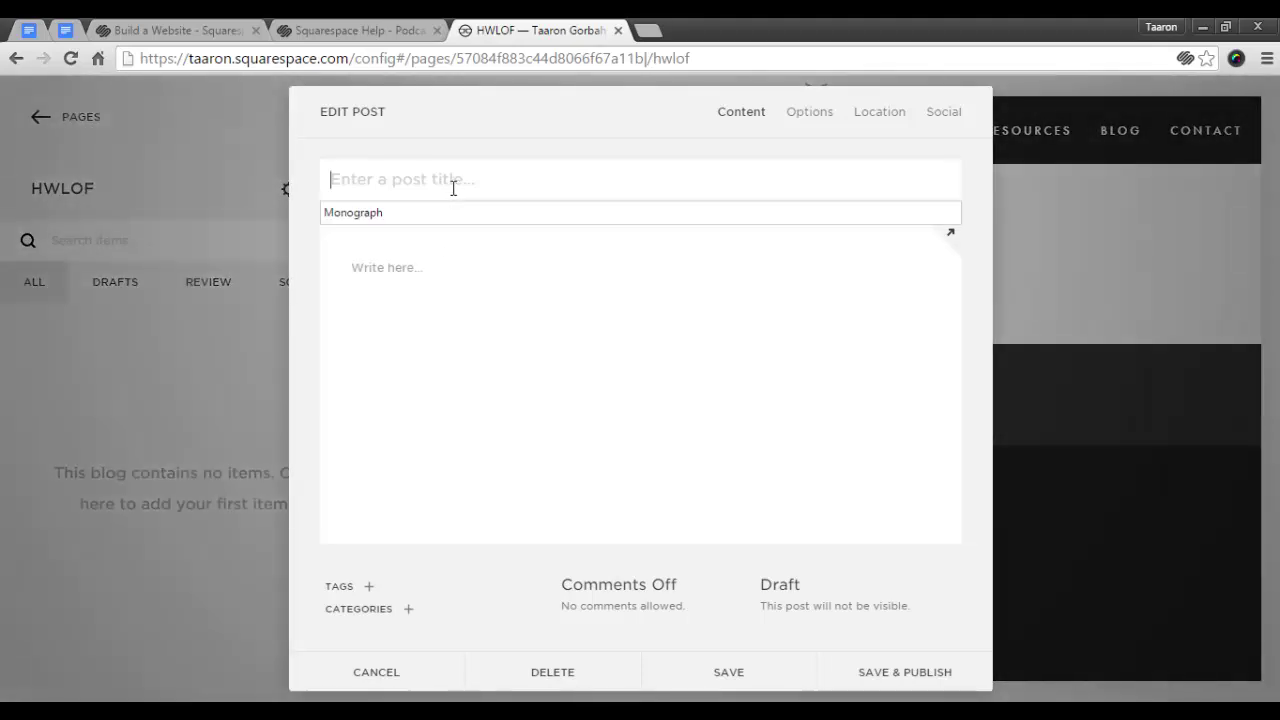
pyautogui.write('(')
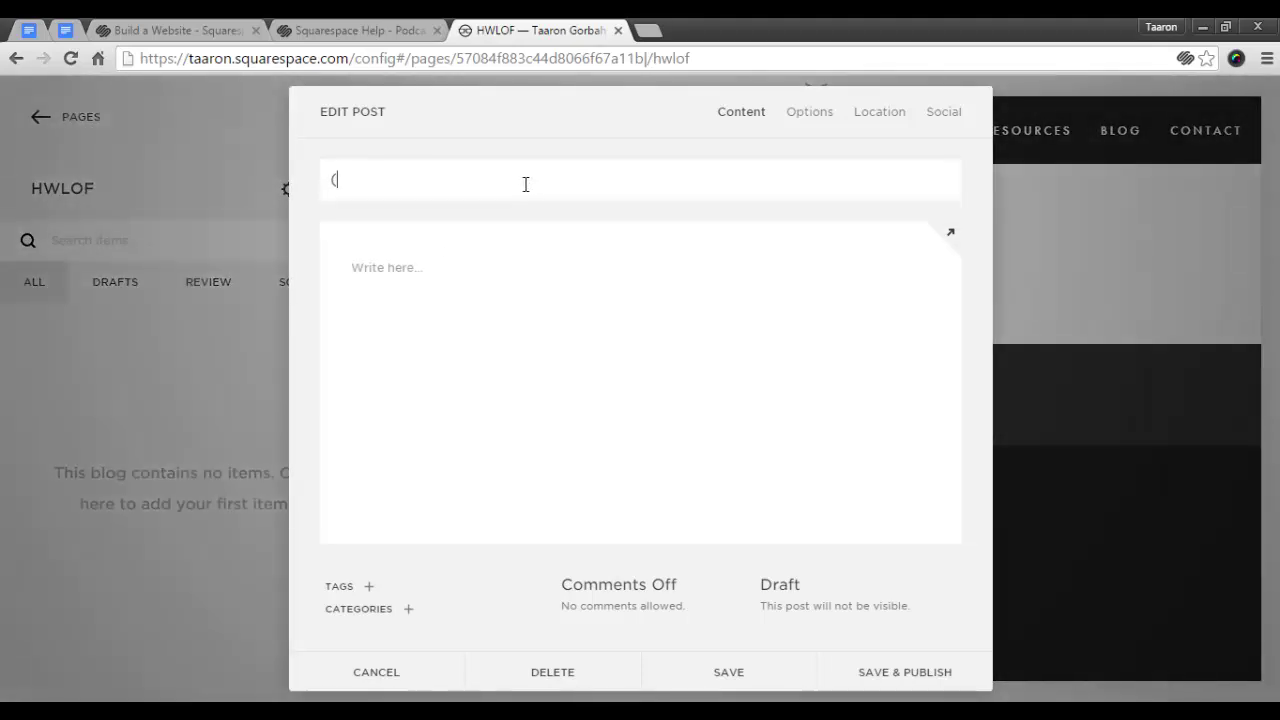
pyautogui.write('0.0) An In')
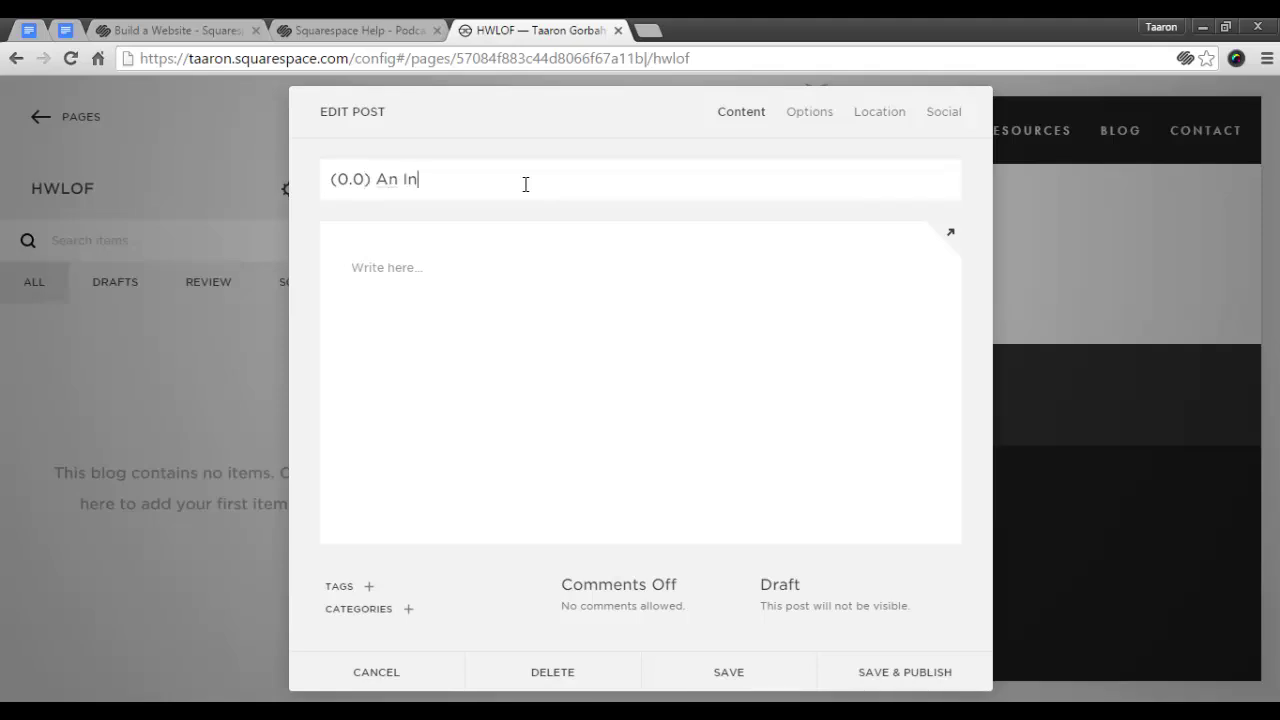
pyautogui.write('troduction')
pyautogui.click(500, 272)
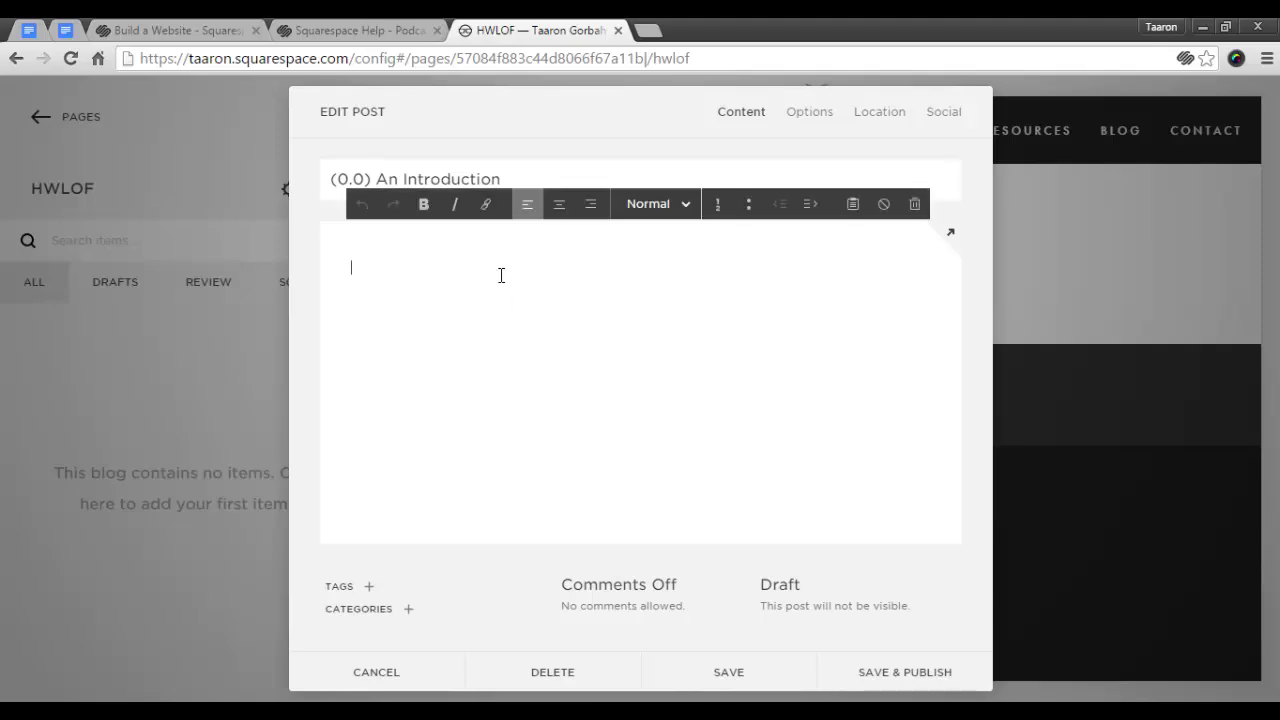
pyautogui.write("For Dray Emerald, it all started back in Grade 11 when life was simple and he know who he was and how to be happy. Dray turns his back on his faith and family and gets caught up in a world of drugs and alcohol. Planning on hitting the road without ever looking back, fate keeps him in town for one last summer and for the first time in his life, the possibilities seem endless. How We'd Look On Film is an adaption of the novel by Kai Gorbahn and read by Taaron Gorbahn.")
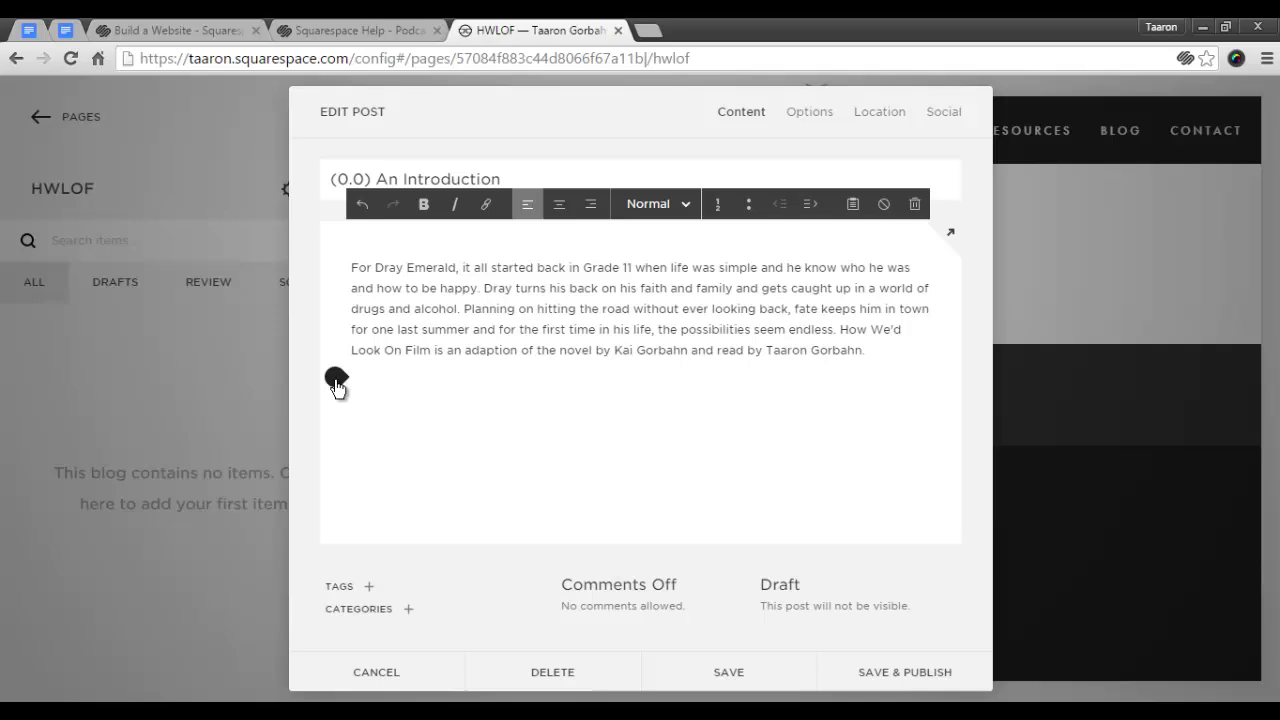
pyautogui.click(334, 377)
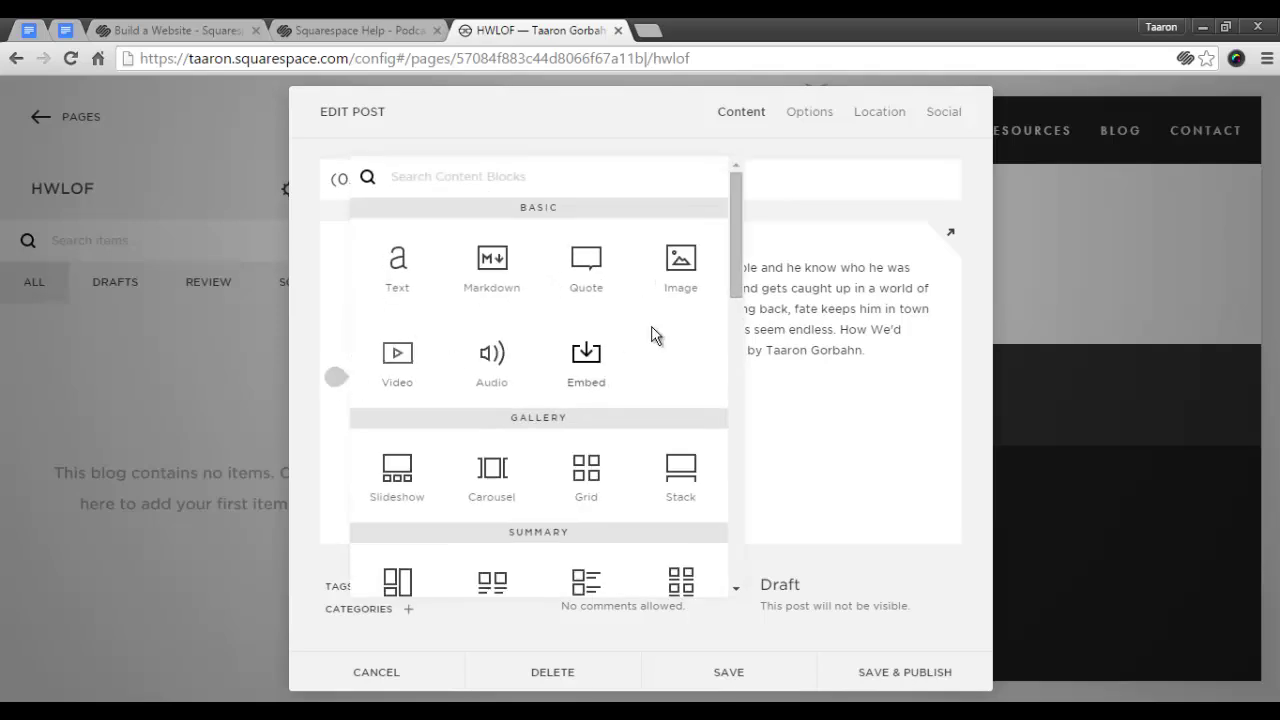
# Insert an audio block with HWLOF (0.0) Introduction.mp3, titled '(0.0) An Introduction'.
pyautogui.click(491, 365)
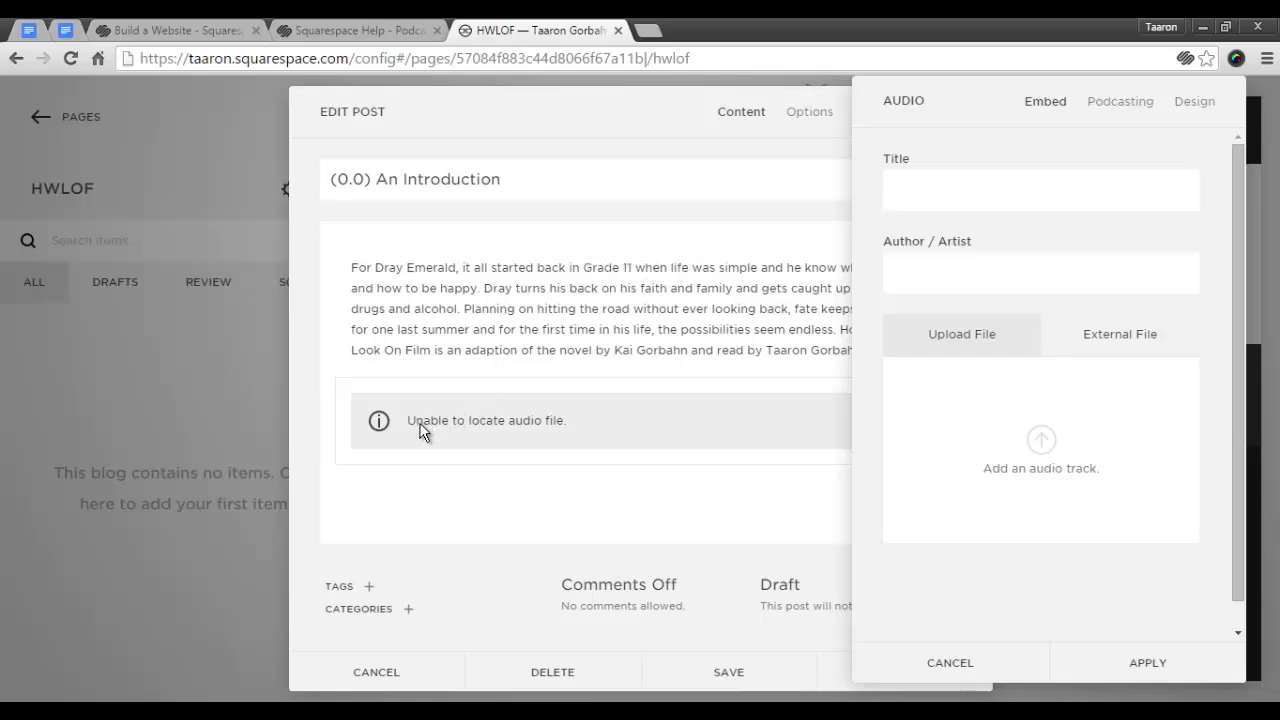
pyautogui.click(936, 200)
pyautogui.click(1042, 442)
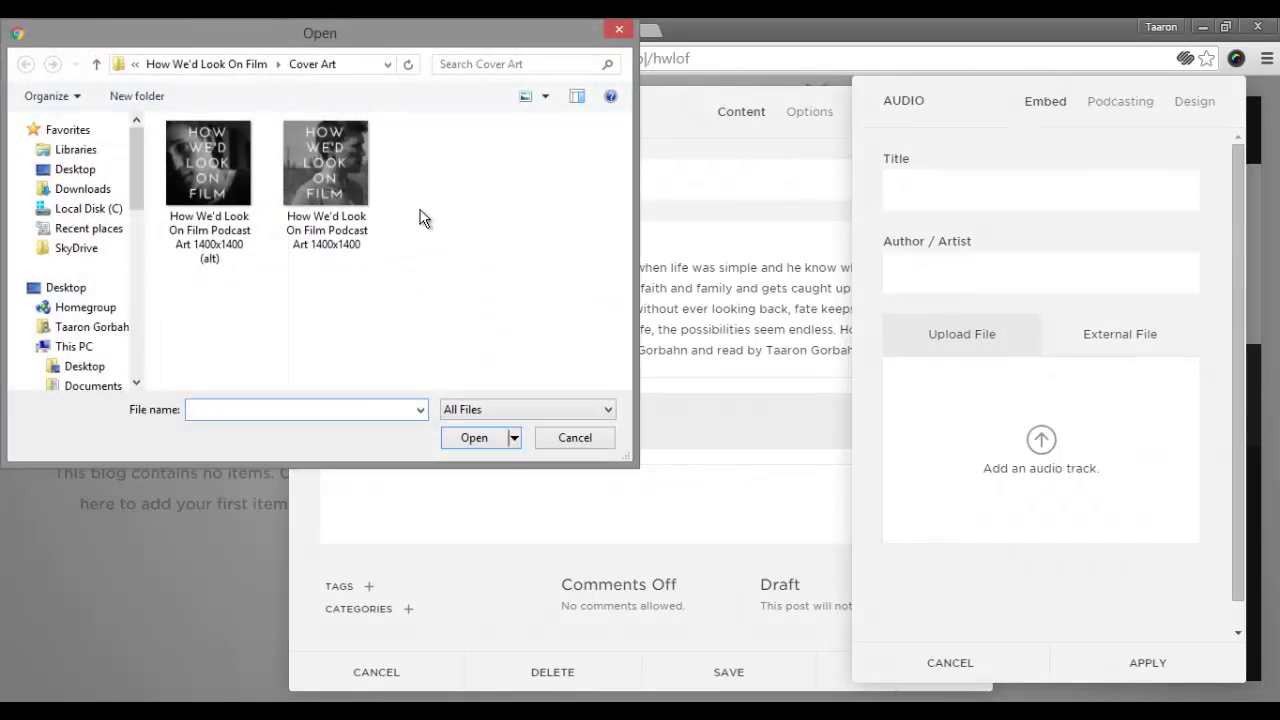
pyautogui.click(200, 64)
pyautogui.doubleClick(358, 205)
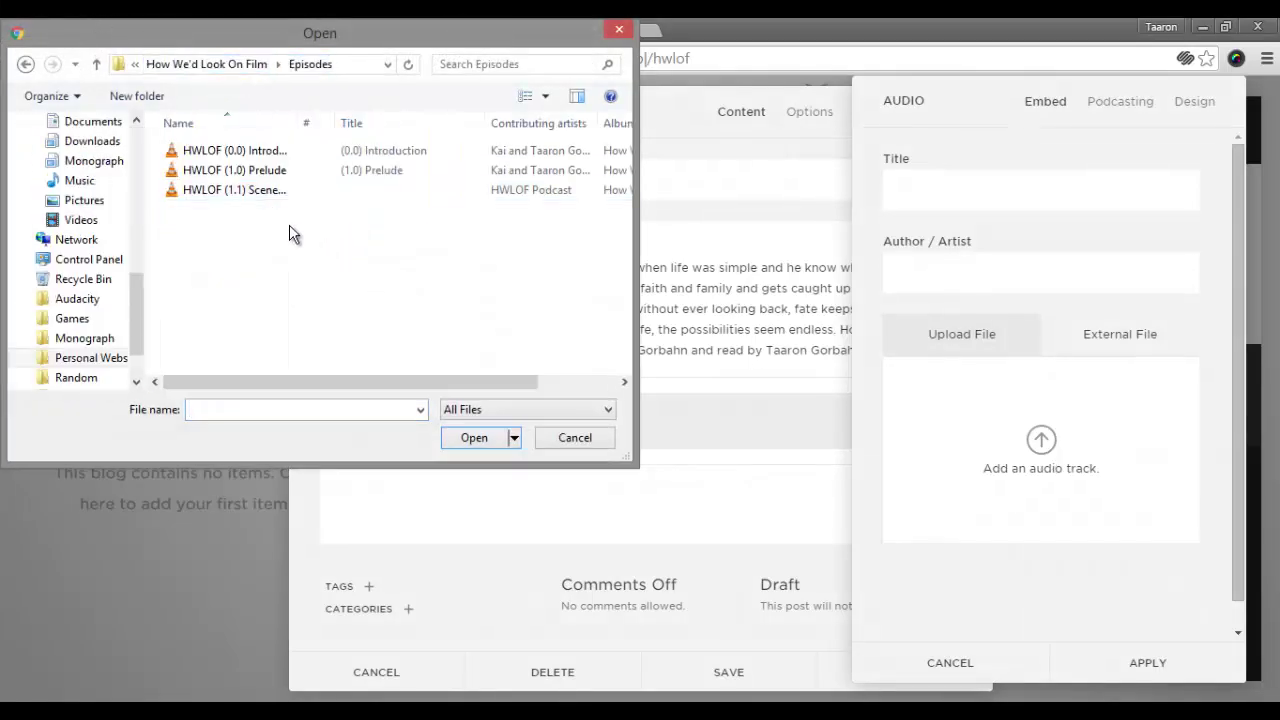
pyautogui.doubleClick(263, 152)
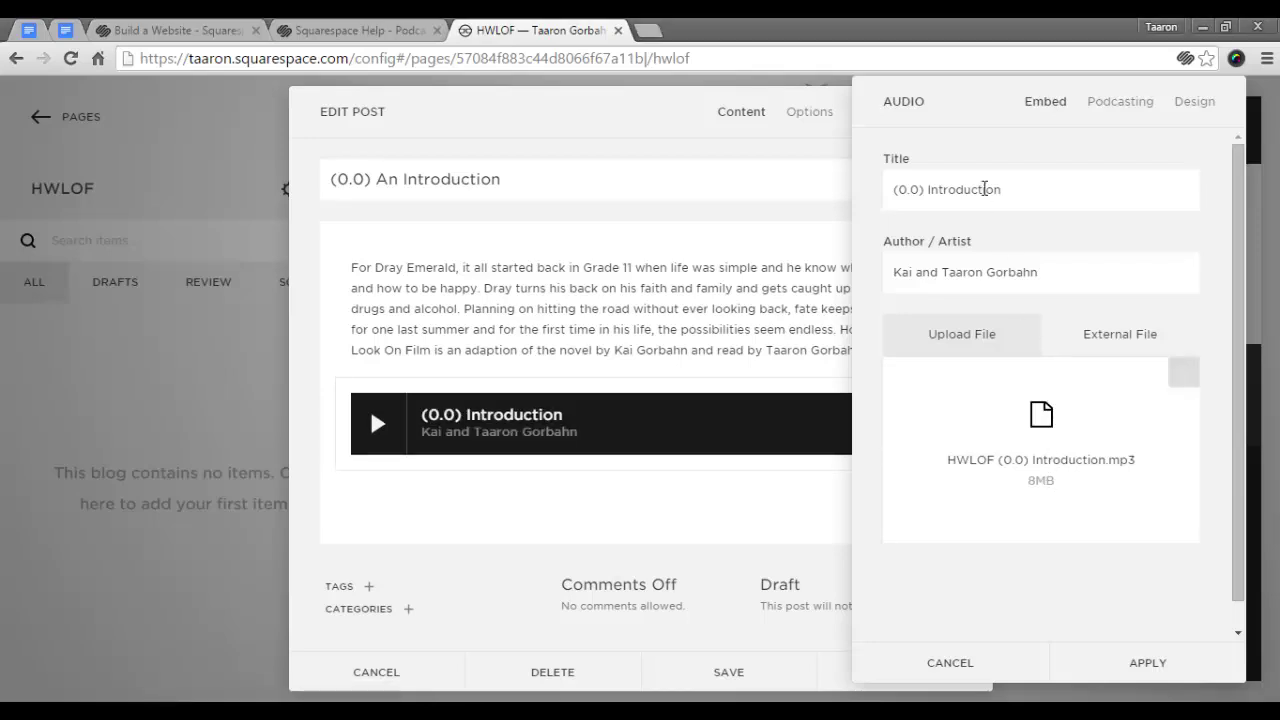
pyautogui.click(928, 190)
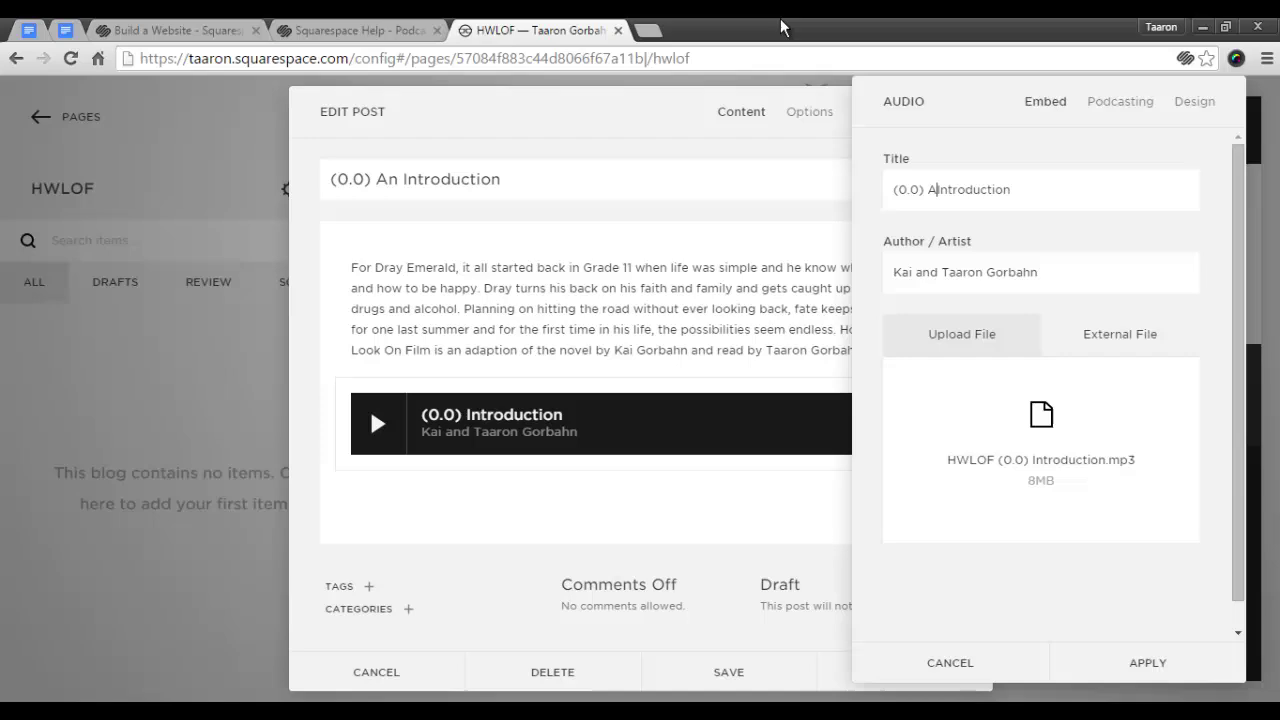
pyautogui.write('An')
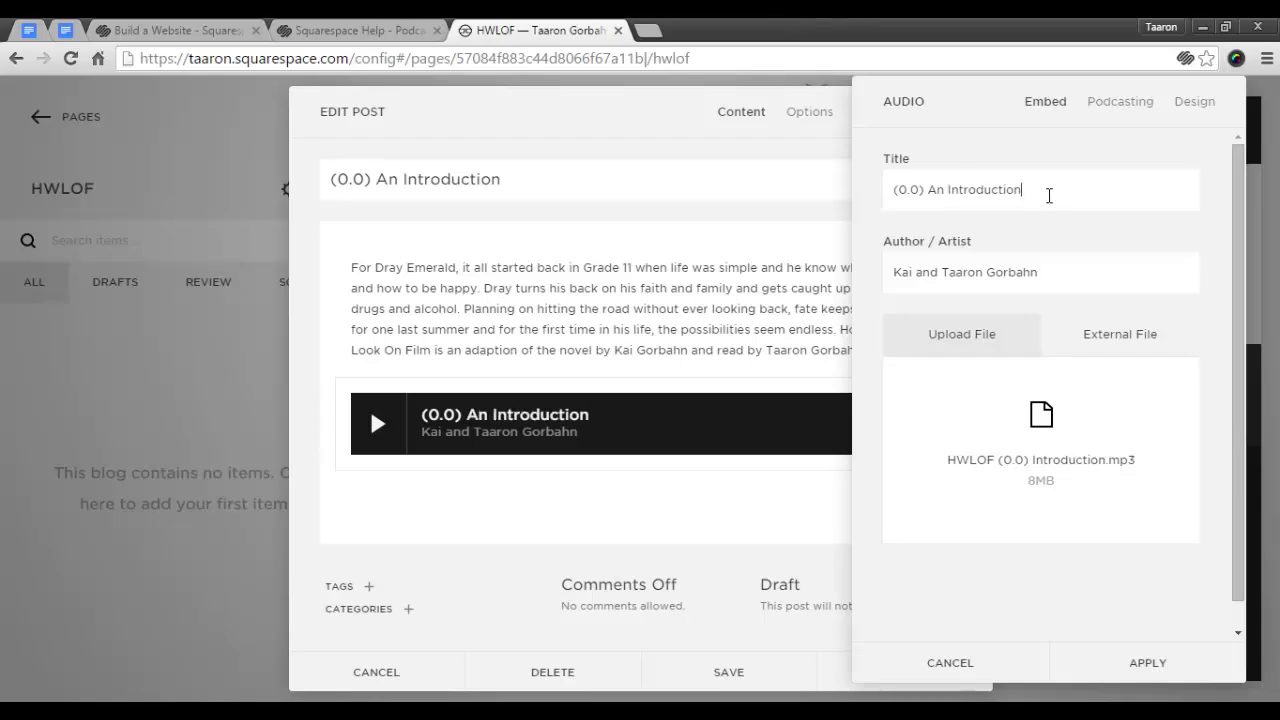
pyautogui.moveTo(1049, 195); pyautogui.dragTo(858, 194)
pyautogui.hotkey('ctrl', 'c')
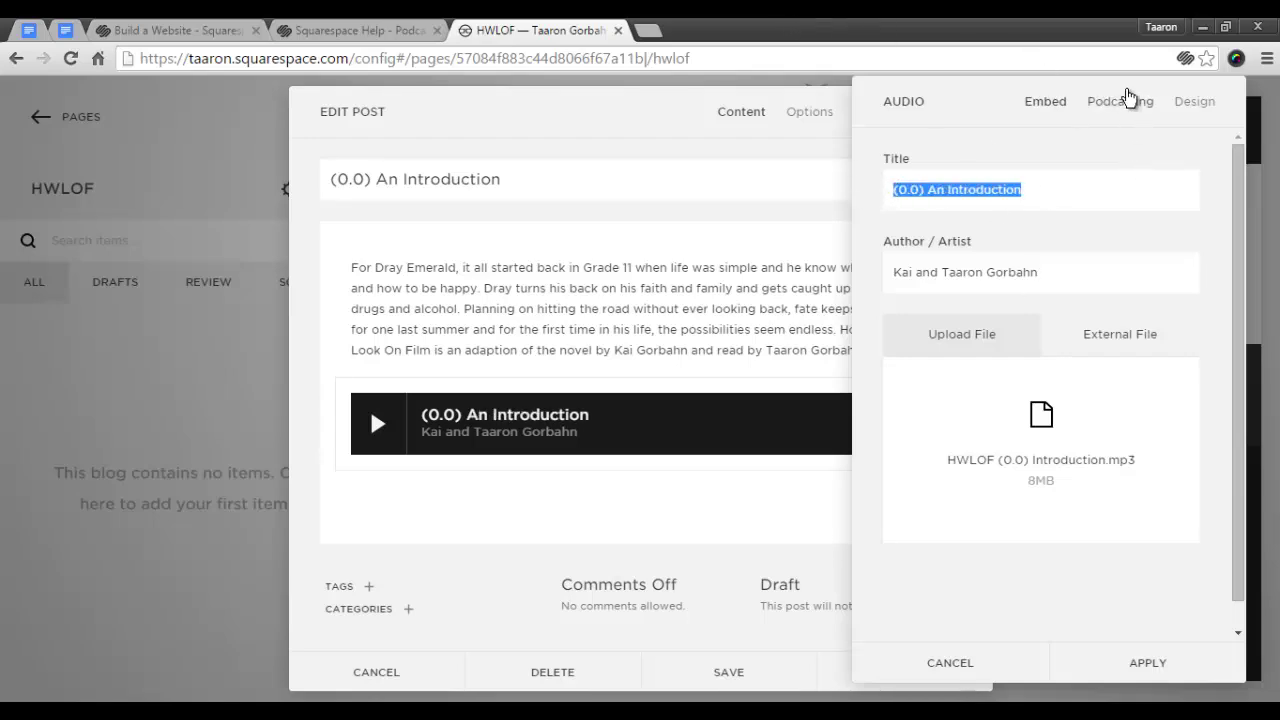
pyautogui.click(1128, 108)
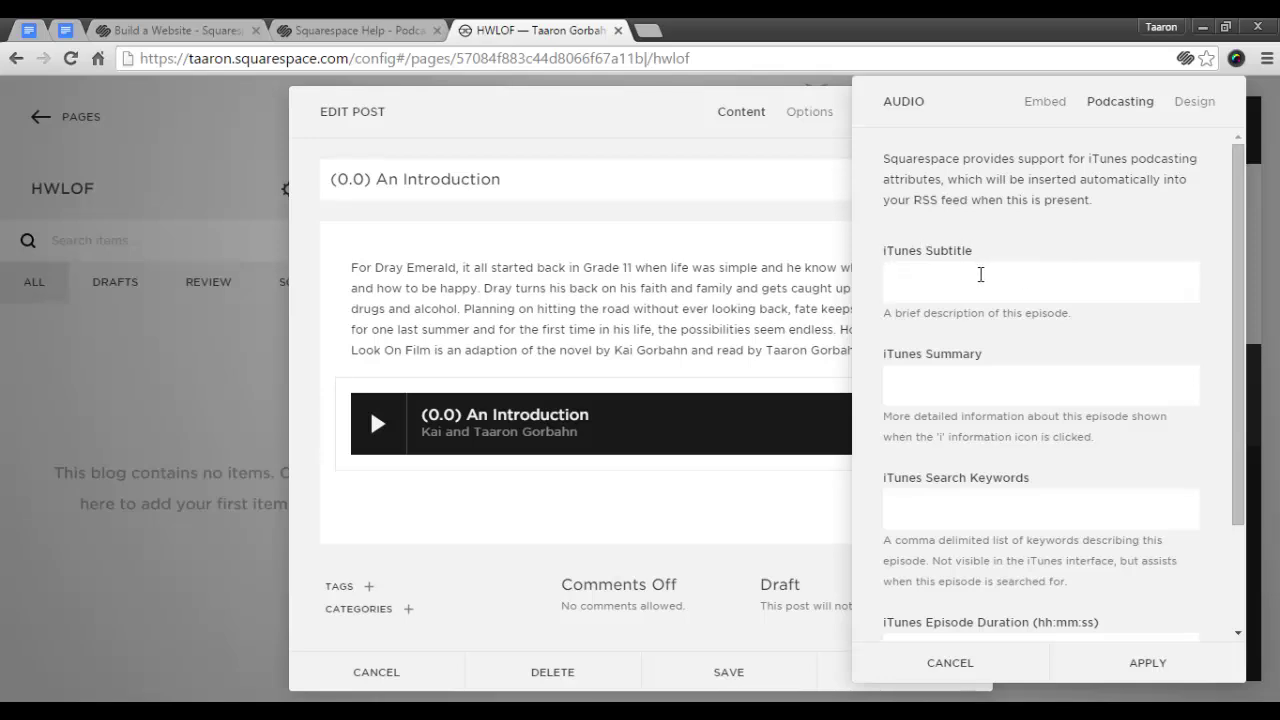
# Paste the episode's iTunes subtitle, summary and keywords, and set duration 00:02:00.
pyautogui.hotkey('ctrl', 'v')
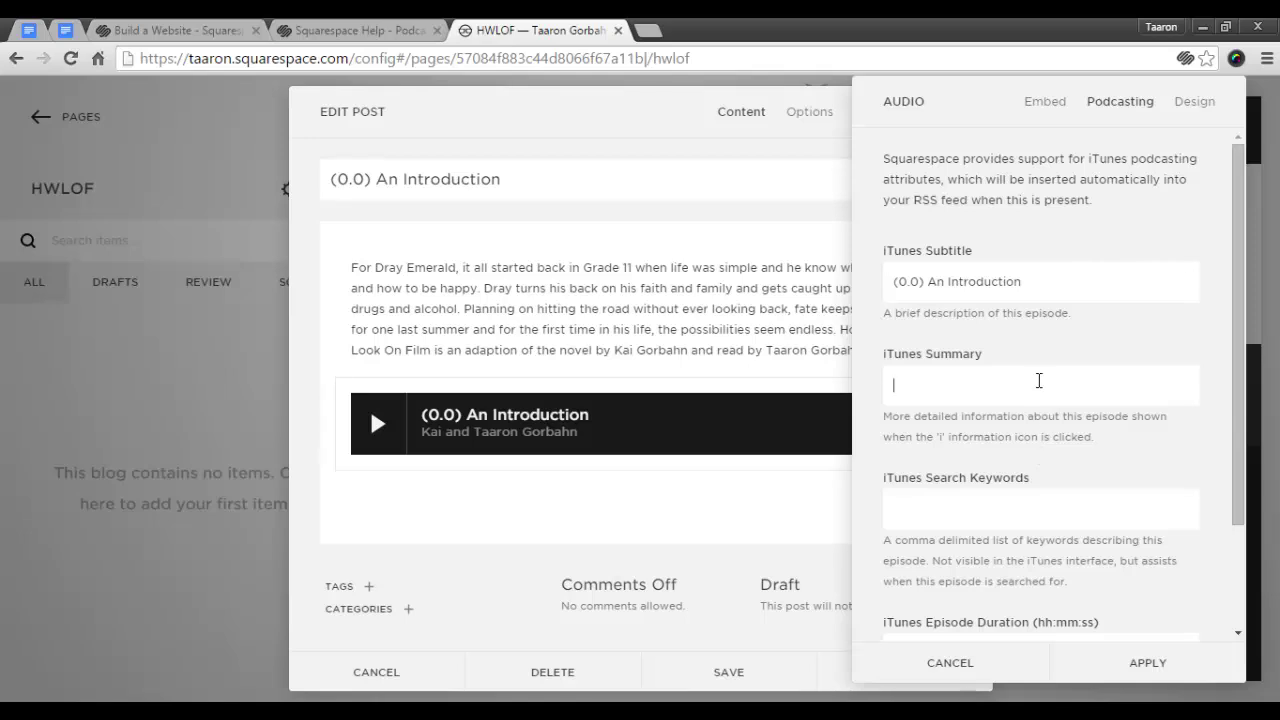
pyautogui.hotkey('ctrl', 'v')
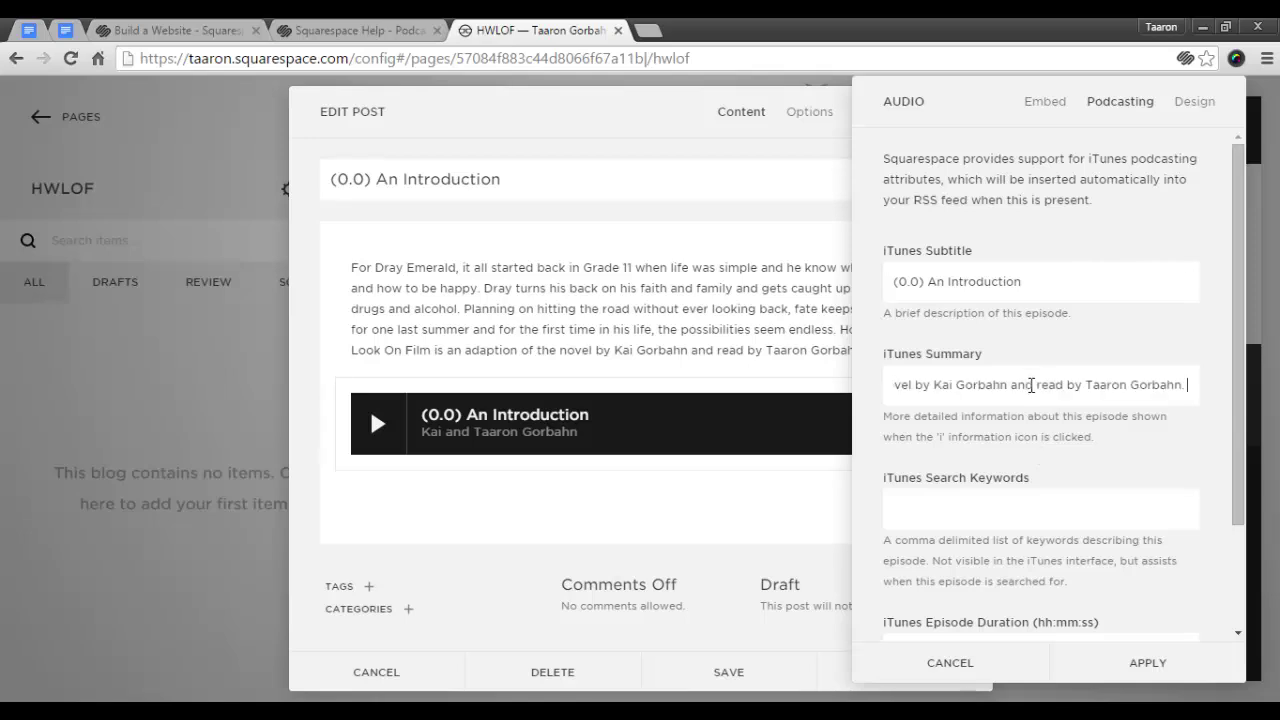
pyautogui.click(1030, 510)
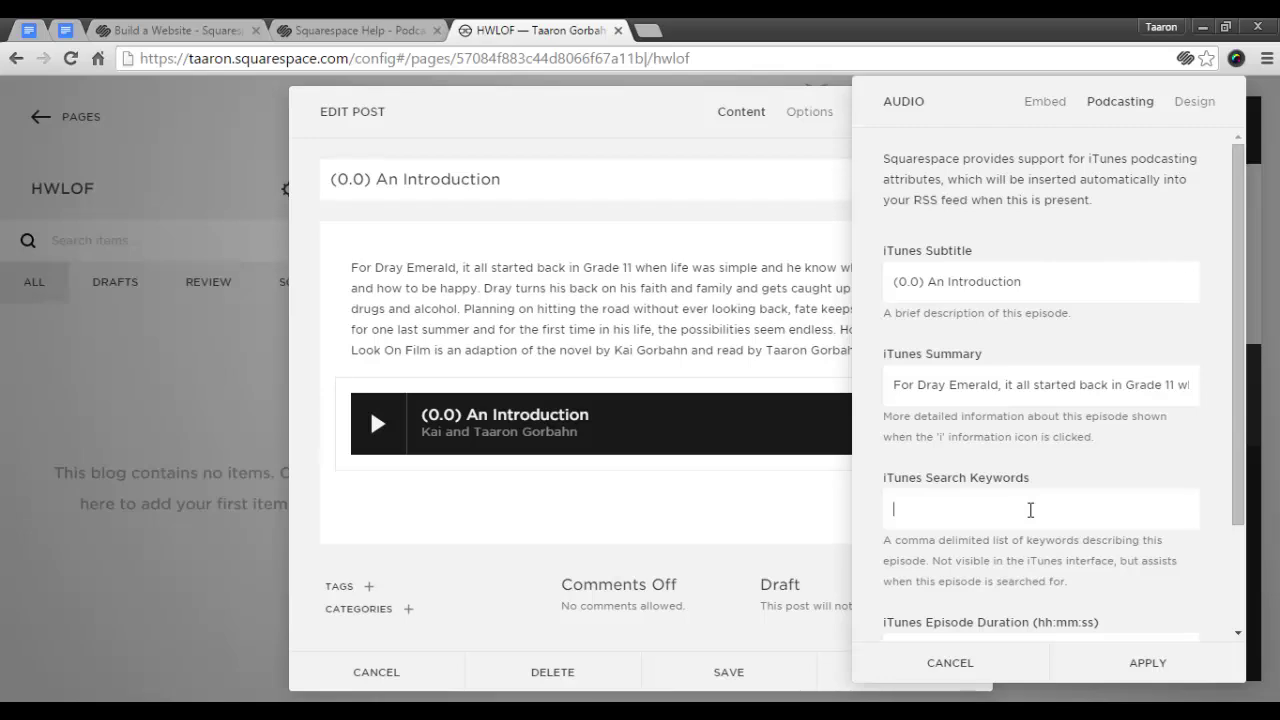
pyautogui.hotkey('ctrl', 'v')
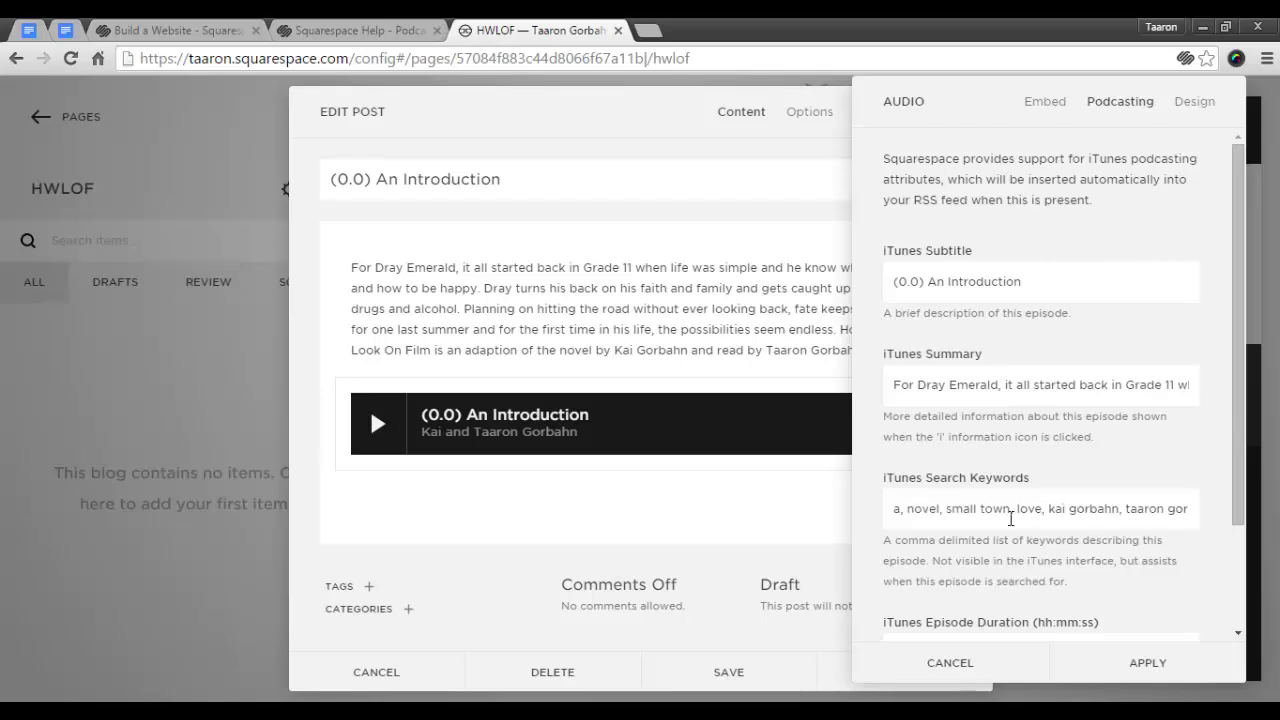
pyautogui.scroll(-3, 1010, 519)
pyautogui.click(1007, 513)
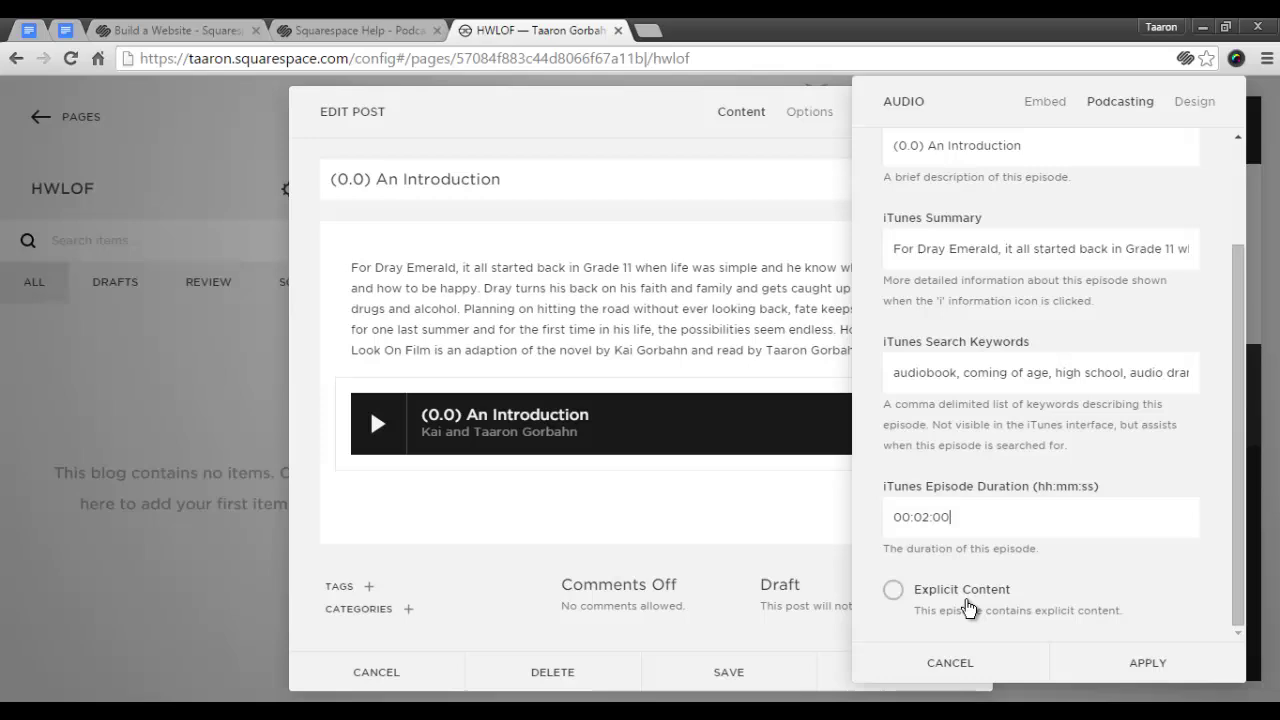
# Give the audio player a Download link, Minimal style and Dark colour, then apply.
pyautogui.click(1198, 104)
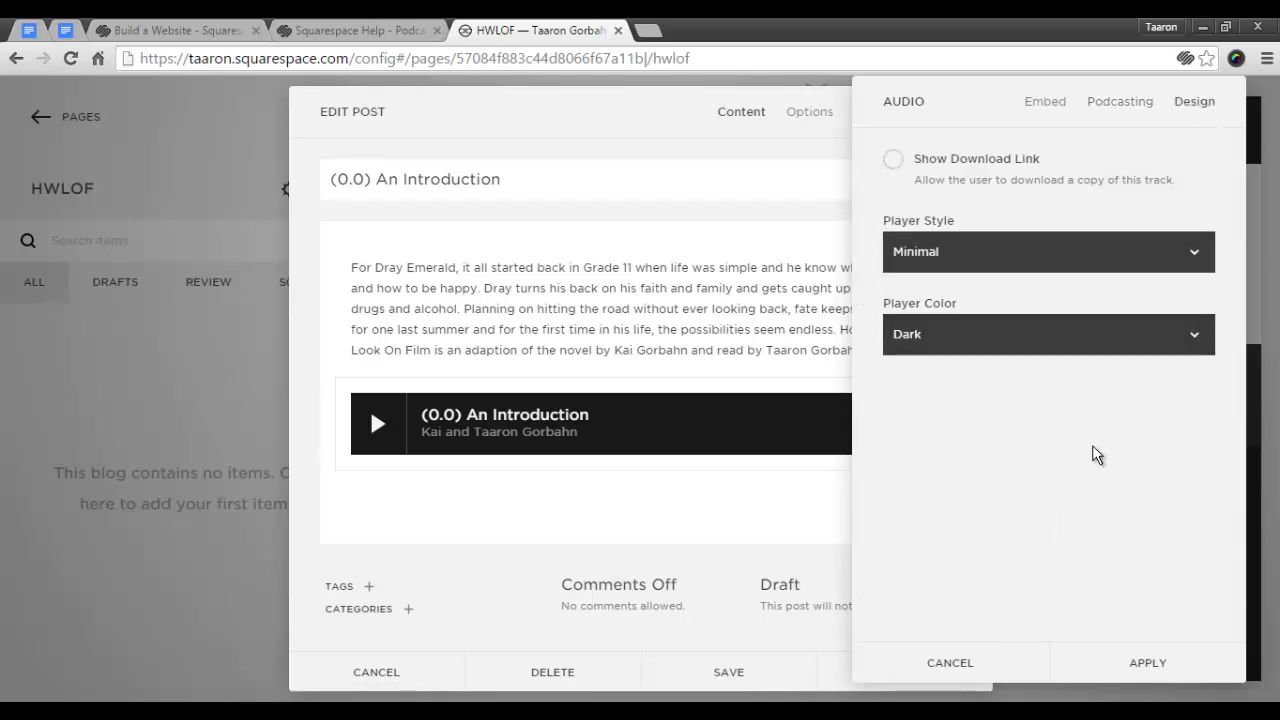
pyautogui.click(897, 160)
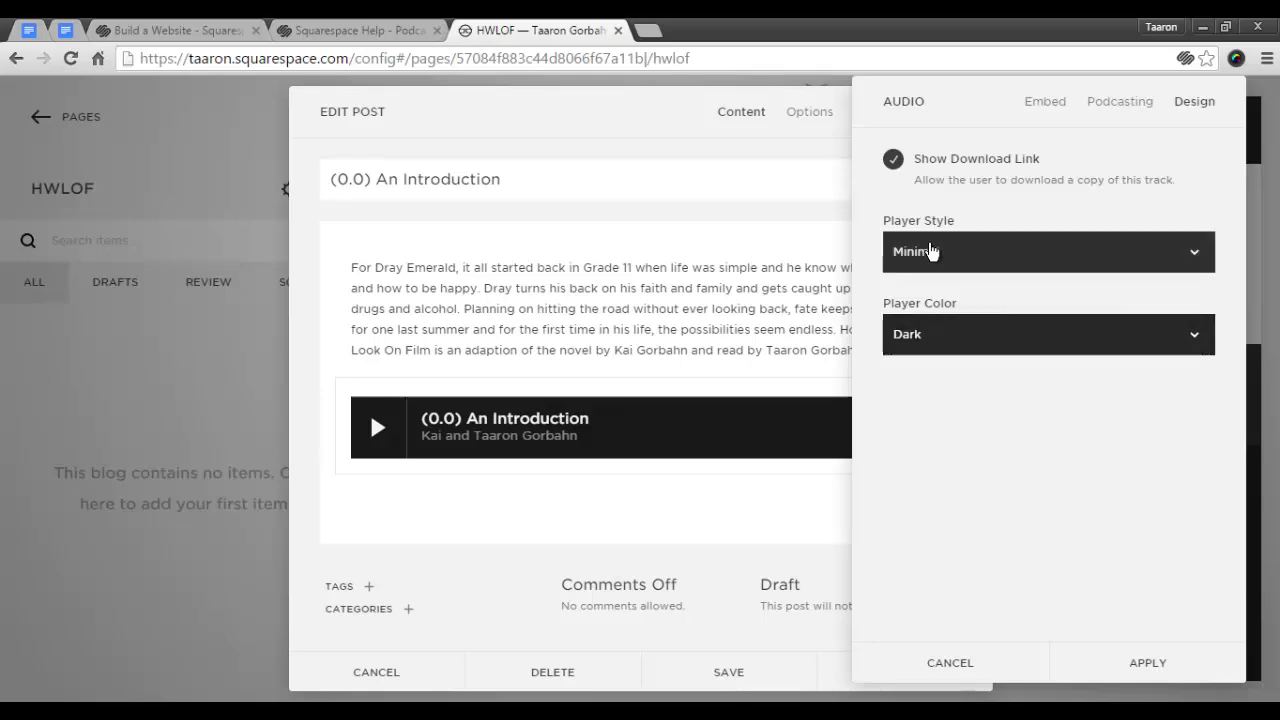
pyautogui.click(933, 252)
pyautogui.click(937, 284)
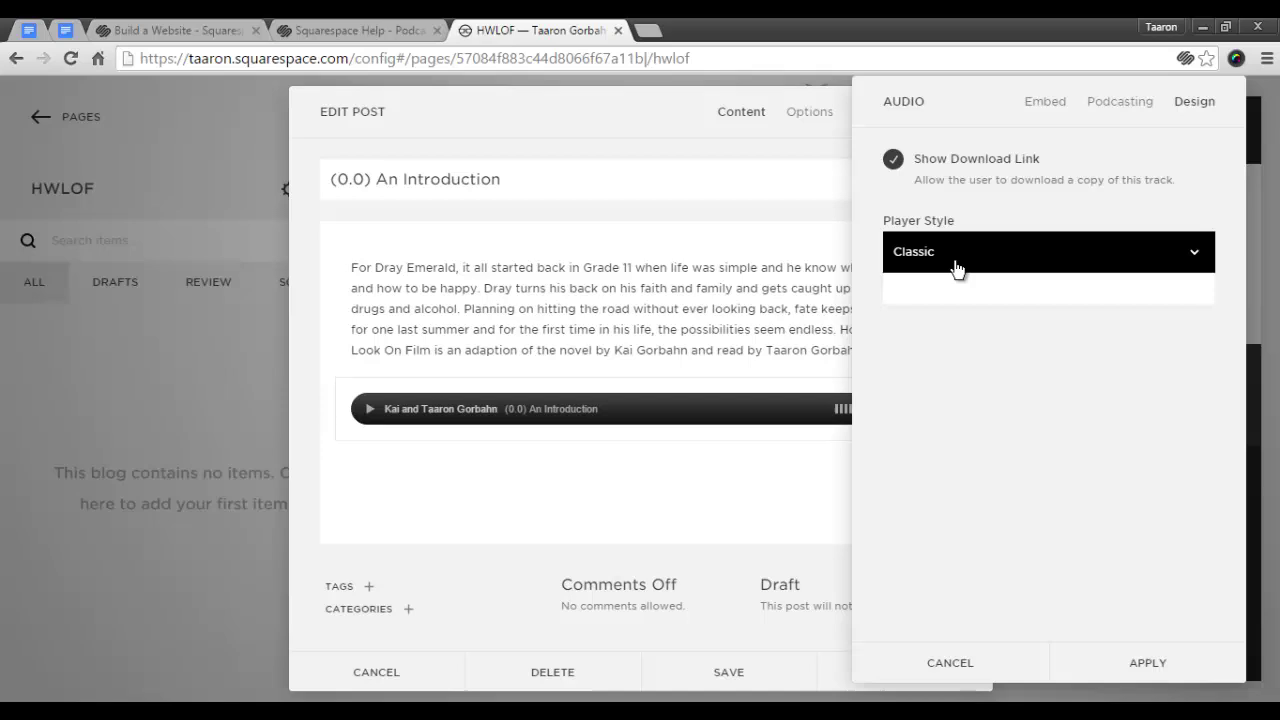
pyautogui.click(955, 268)
pyautogui.click(950, 293)
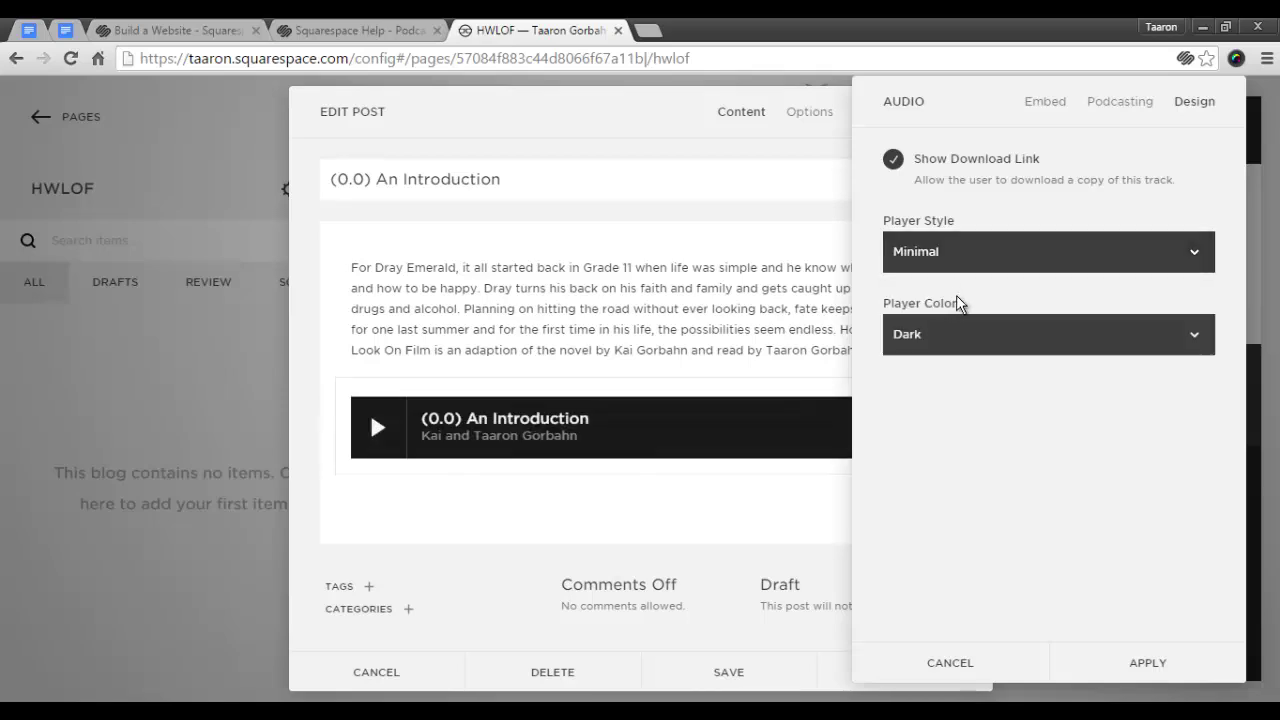
pyautogui.click(929, 332)
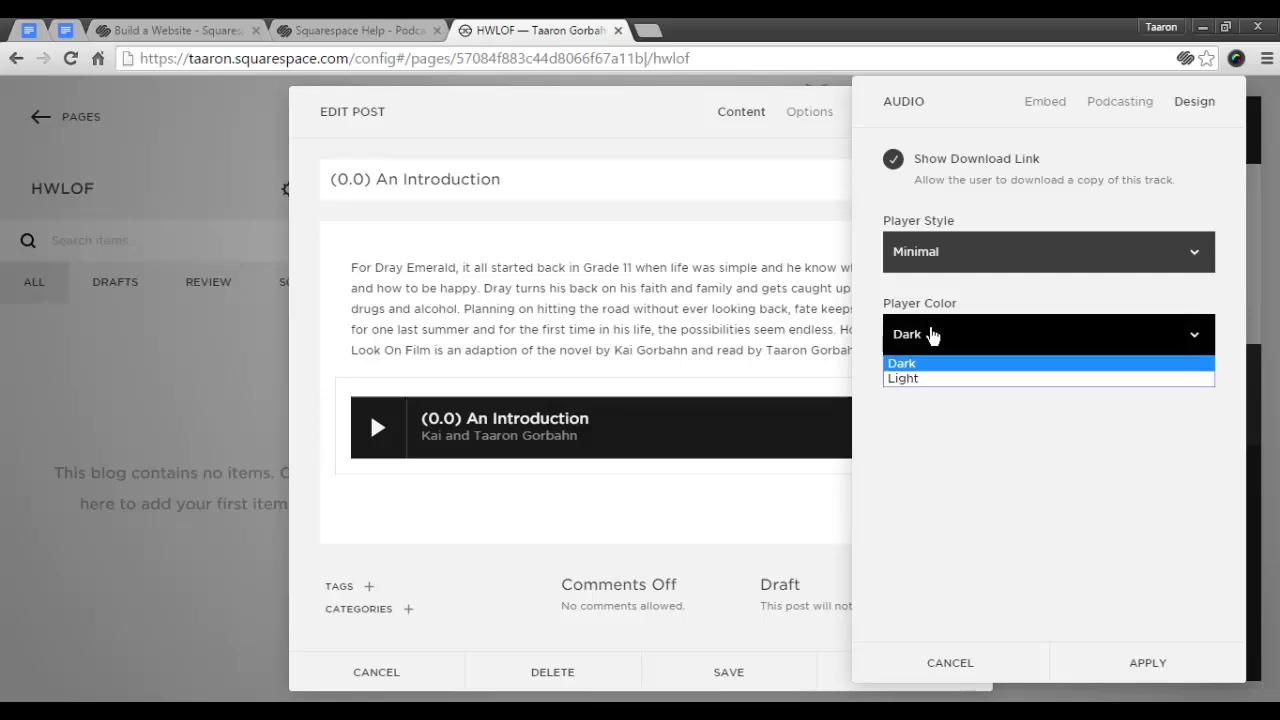
pyautogui.click(938, 383)
pyautogui.click(945, 338)
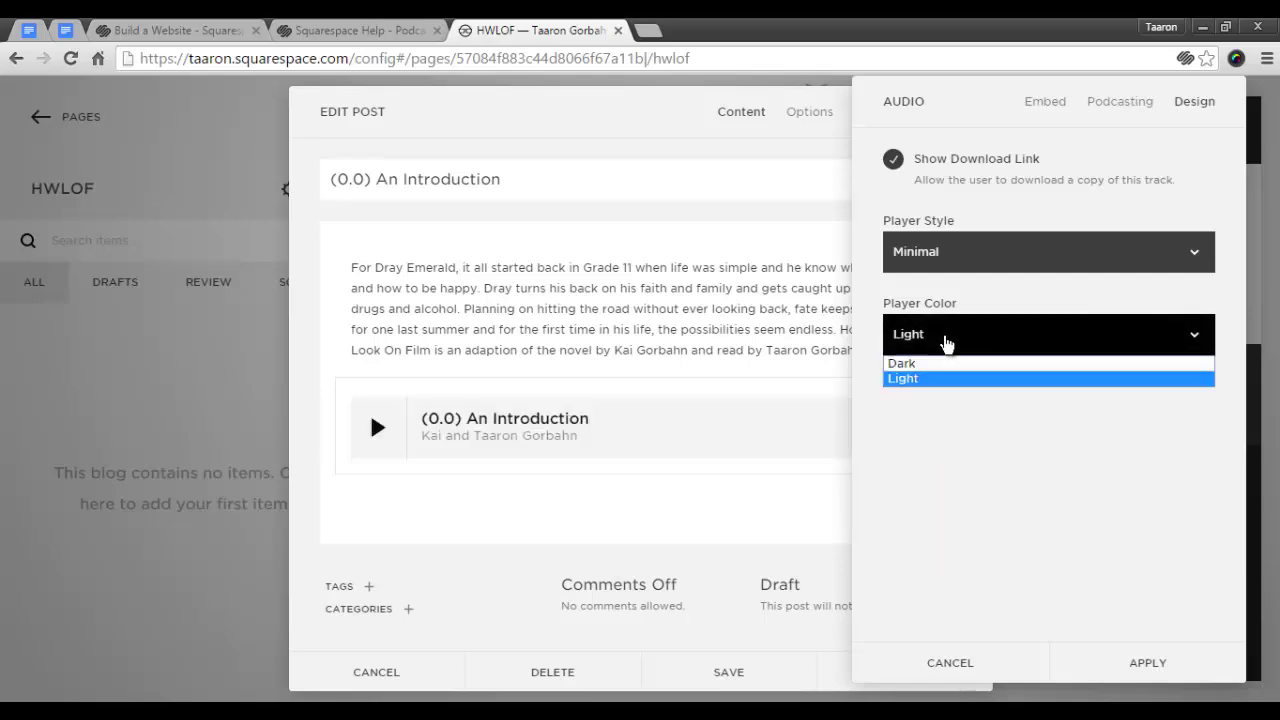
pyautogui.click(946, 364)
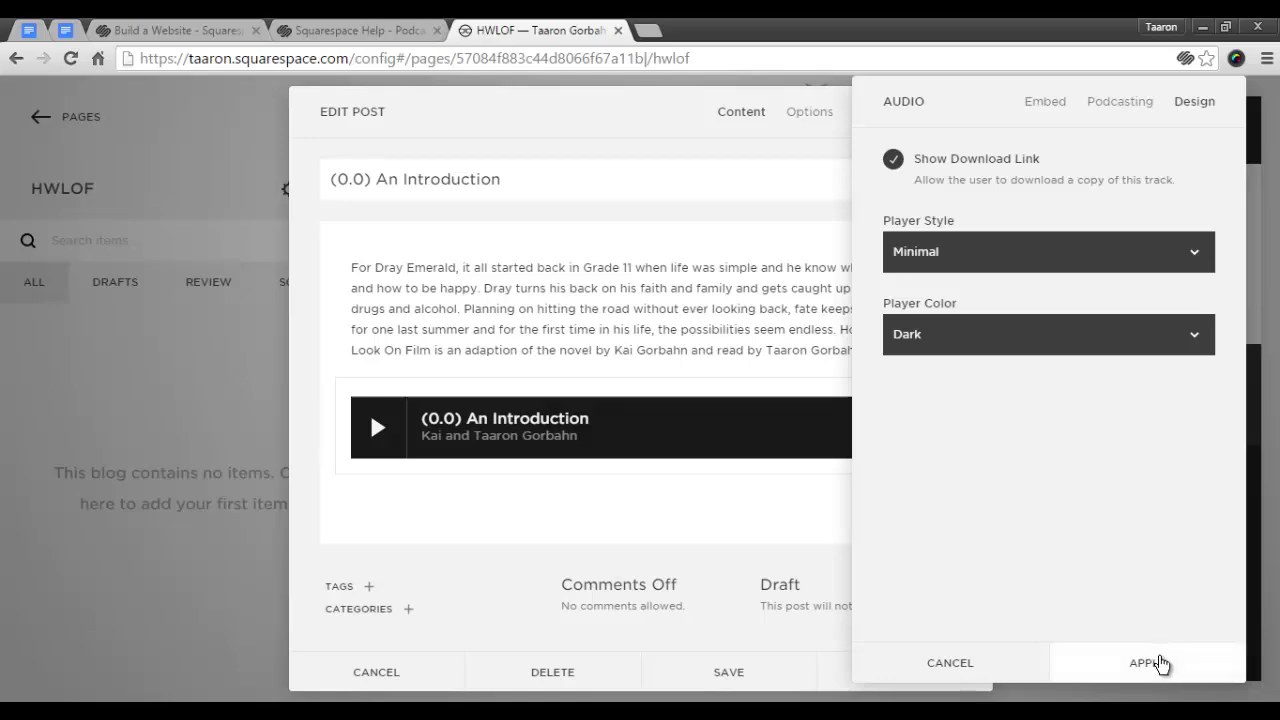
pyautogui.click(1160, 664)
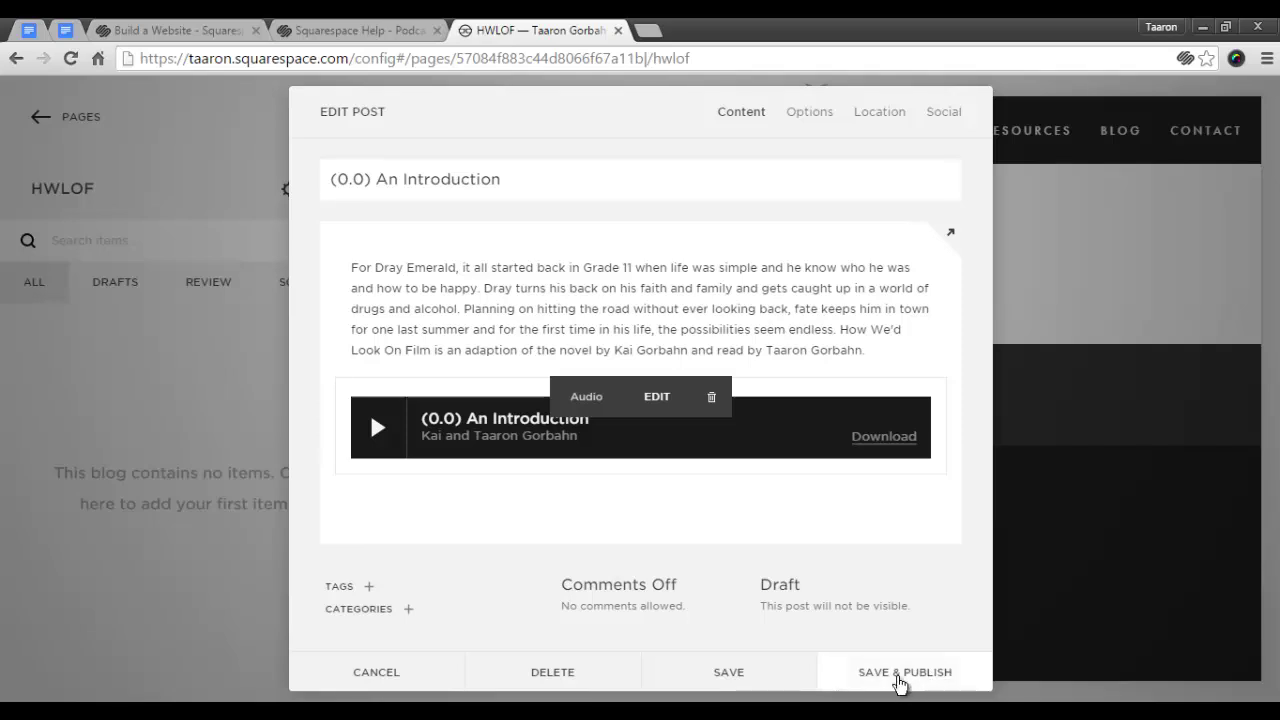
# Publish the '(0.0) An Introduction' post so it appears in the HWLOF blog list.
pyautogui.click(900, 677)
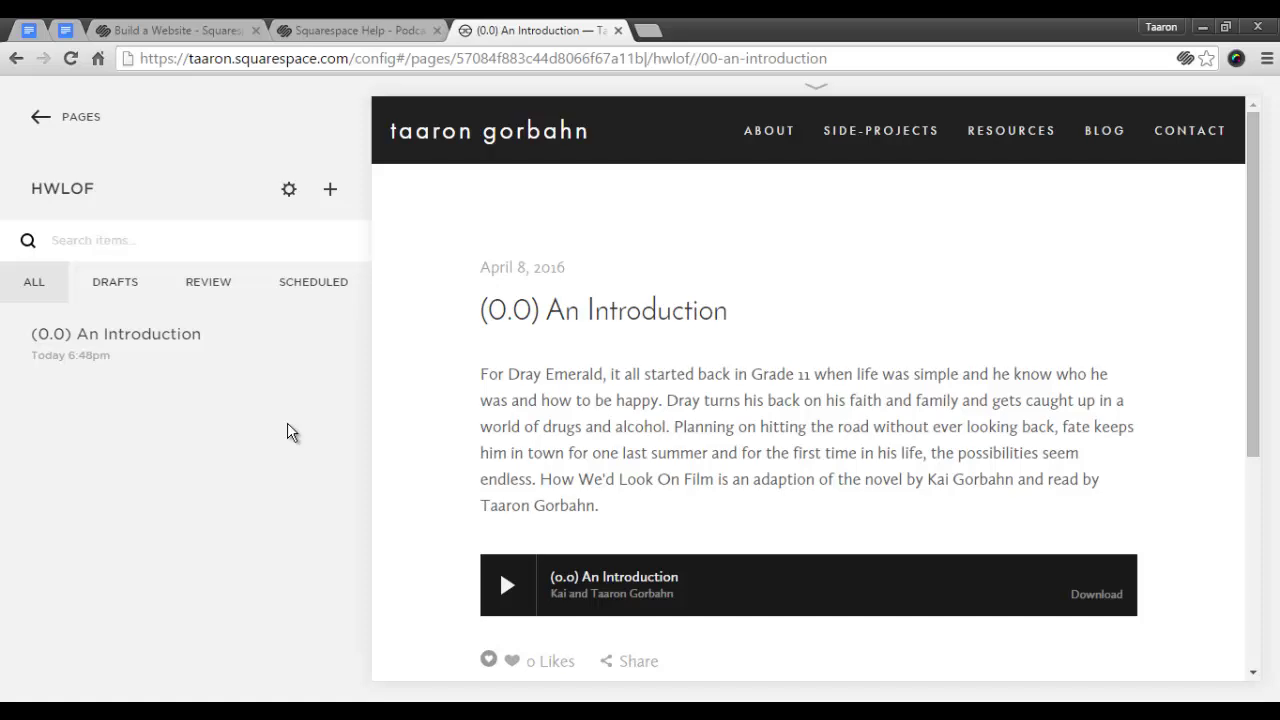
pyautogui.moveTo(284, 390)
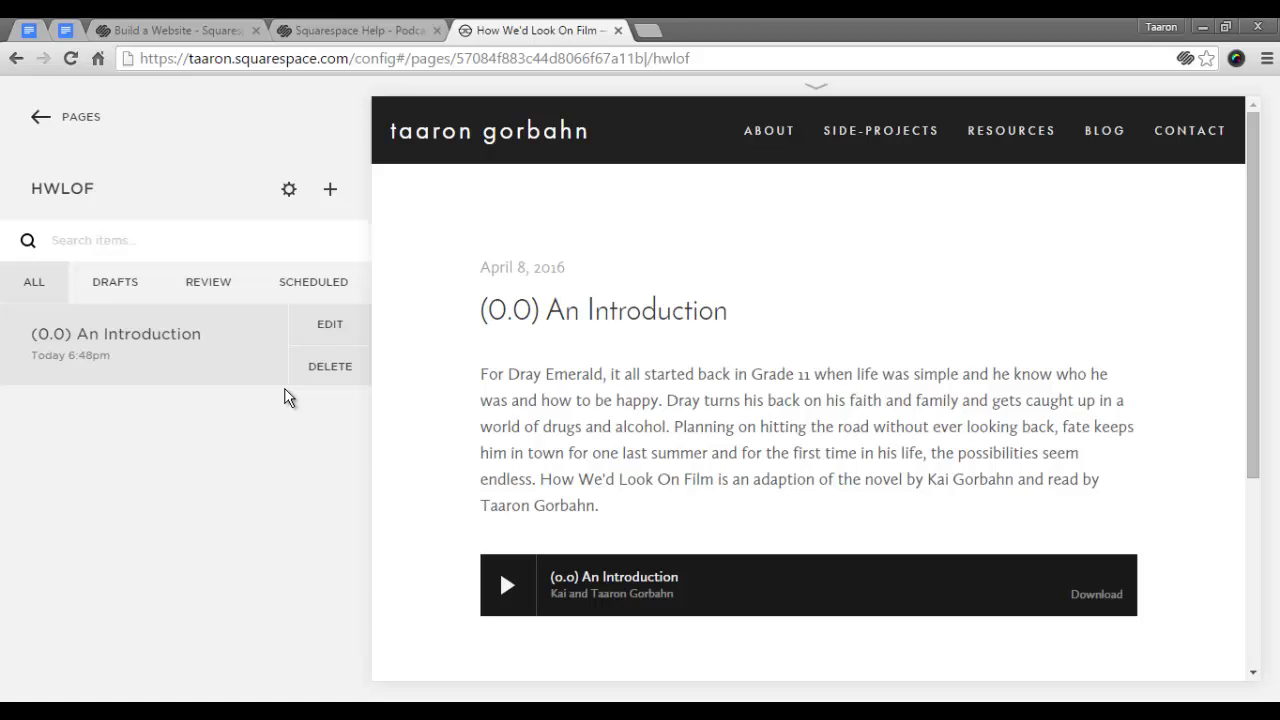
# Bring up the Squarespace podcasting help article and select its example RSS feed URL format.
pyautogui.click(417, 24)
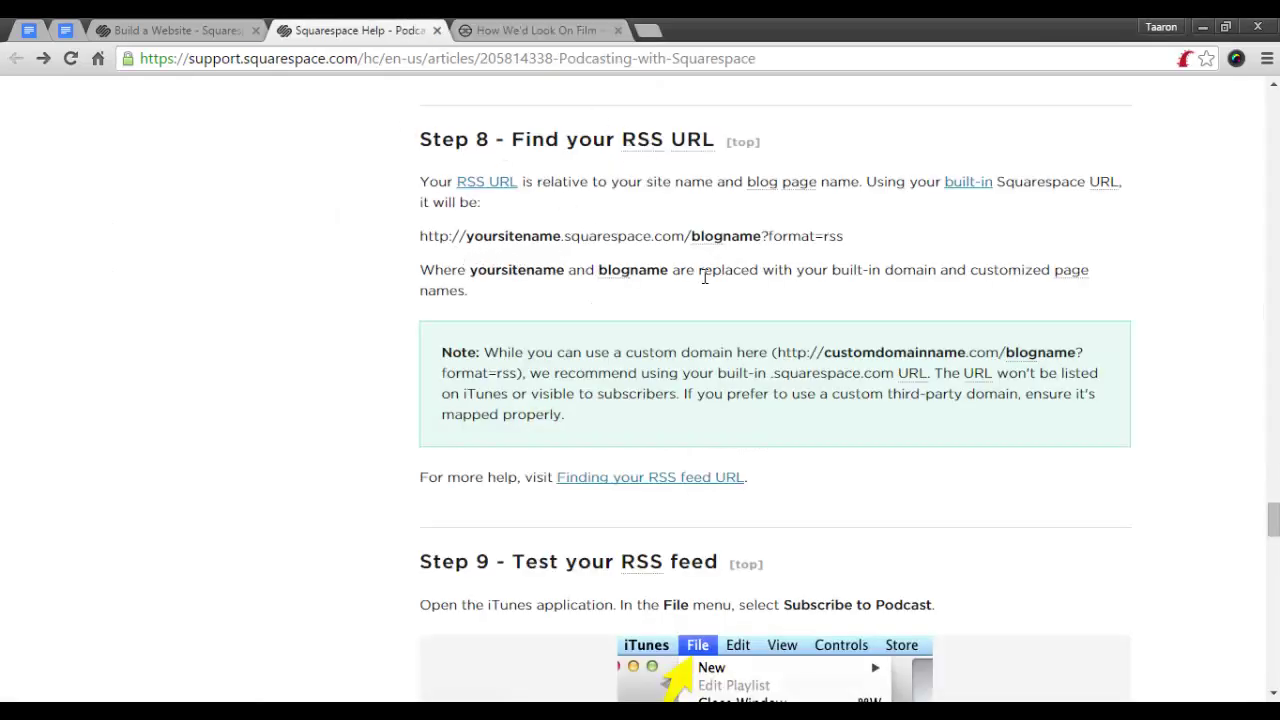
pyautogui.moveTo(860, 236); pyautogui.dragTo(418, 236)
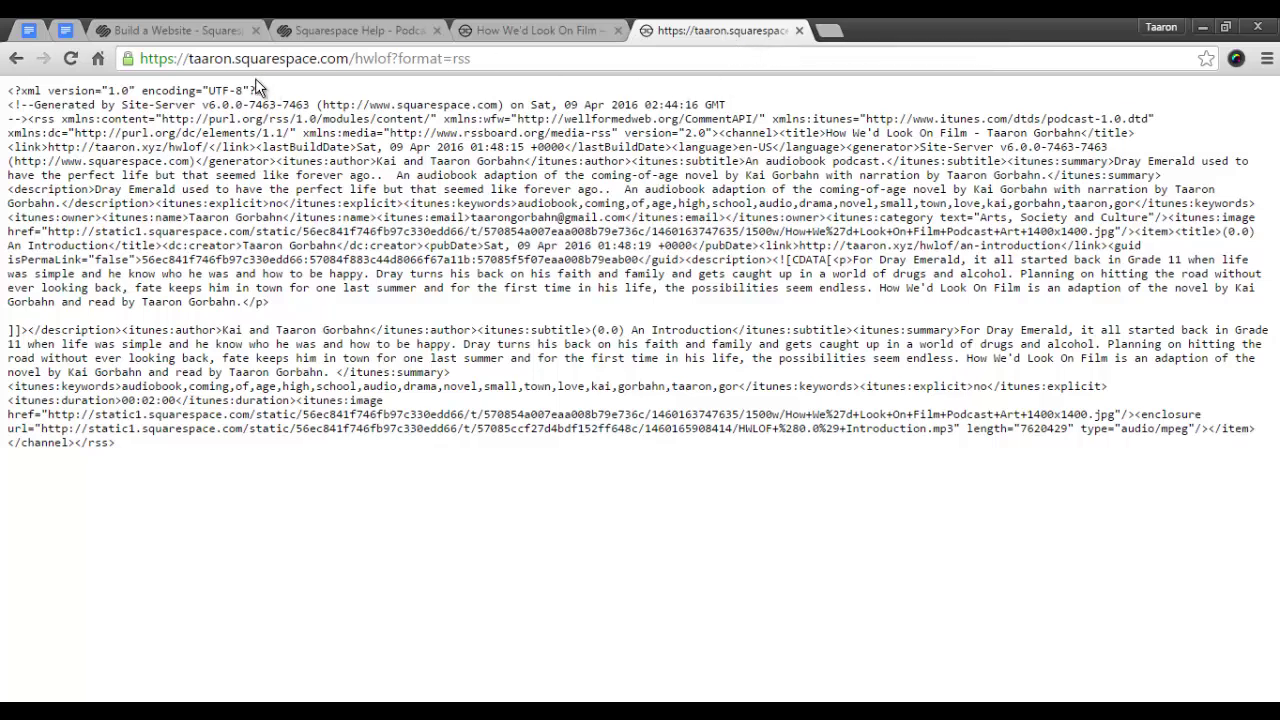
# In iTunes, subscribe to a podcast using the prefilled HWLOF blog feed URL.
pyautogui.hotkey('alt', 'Tab')
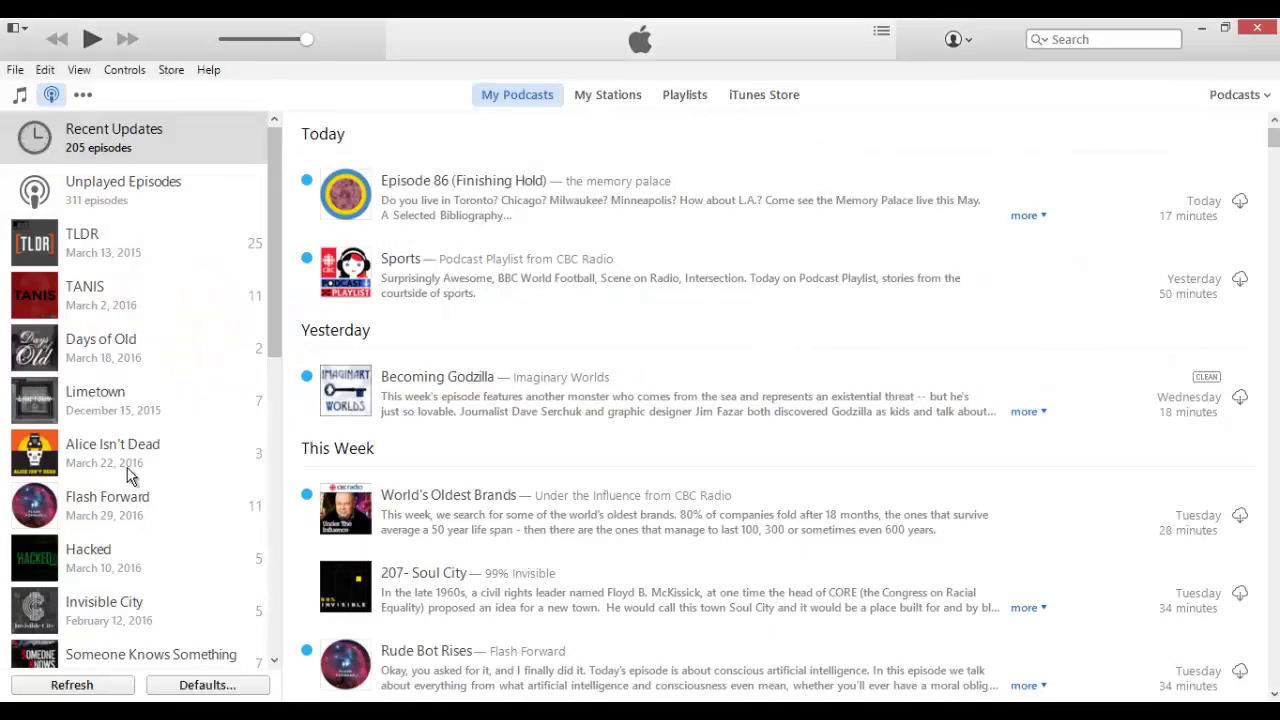
pyautogui.click(15, 69)
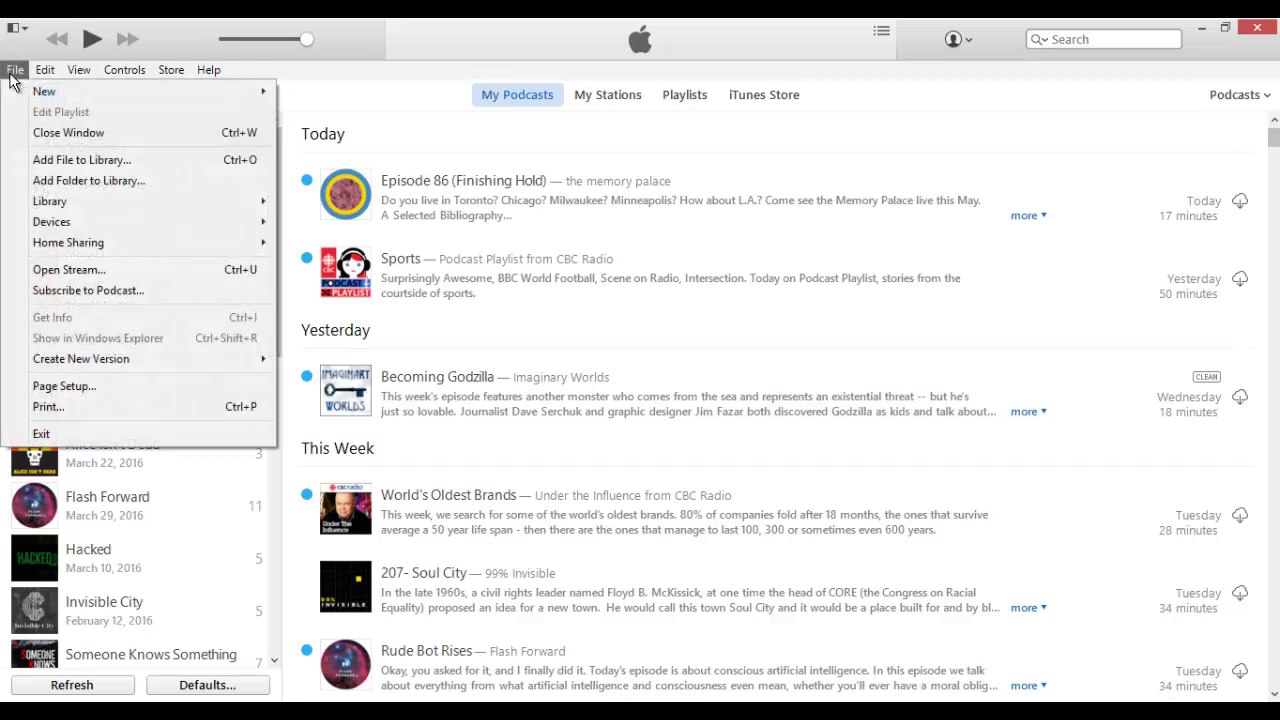
pyautogui.click(90, 291)
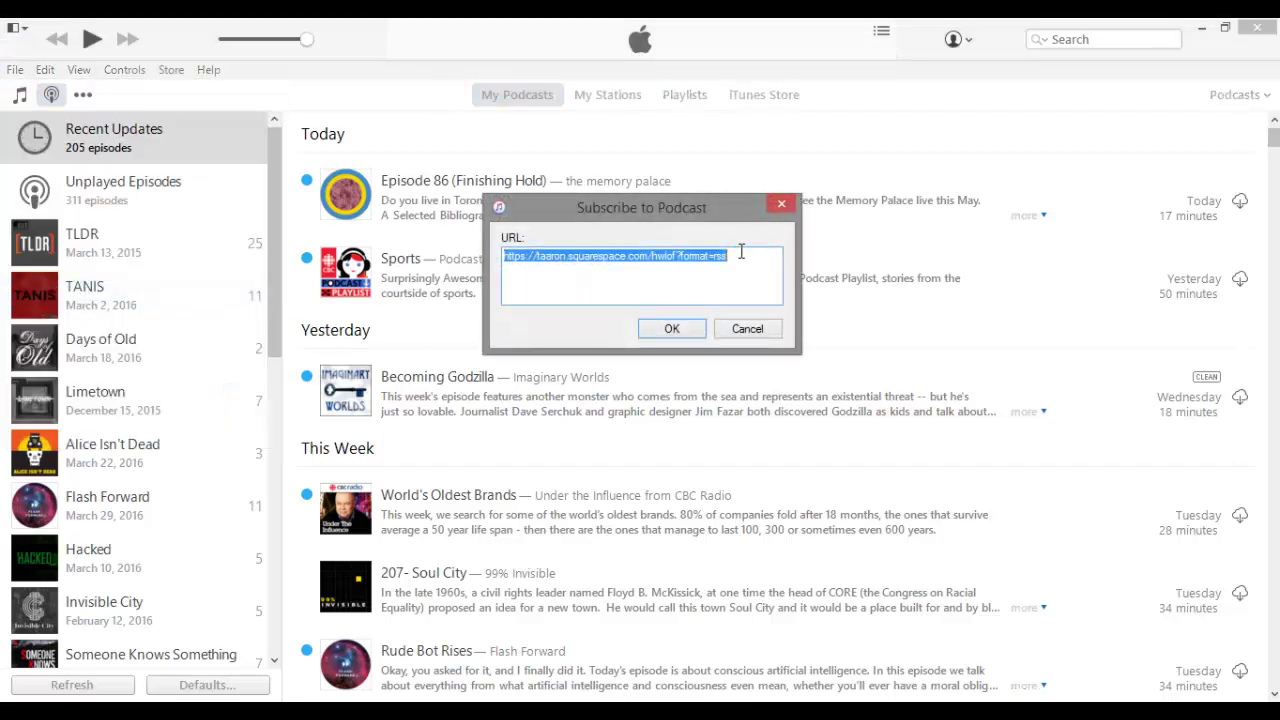
pyautogui.moveTo(741, 251); pyautogui.dragTo(446, 232)
pyautogui.click(522, 292)
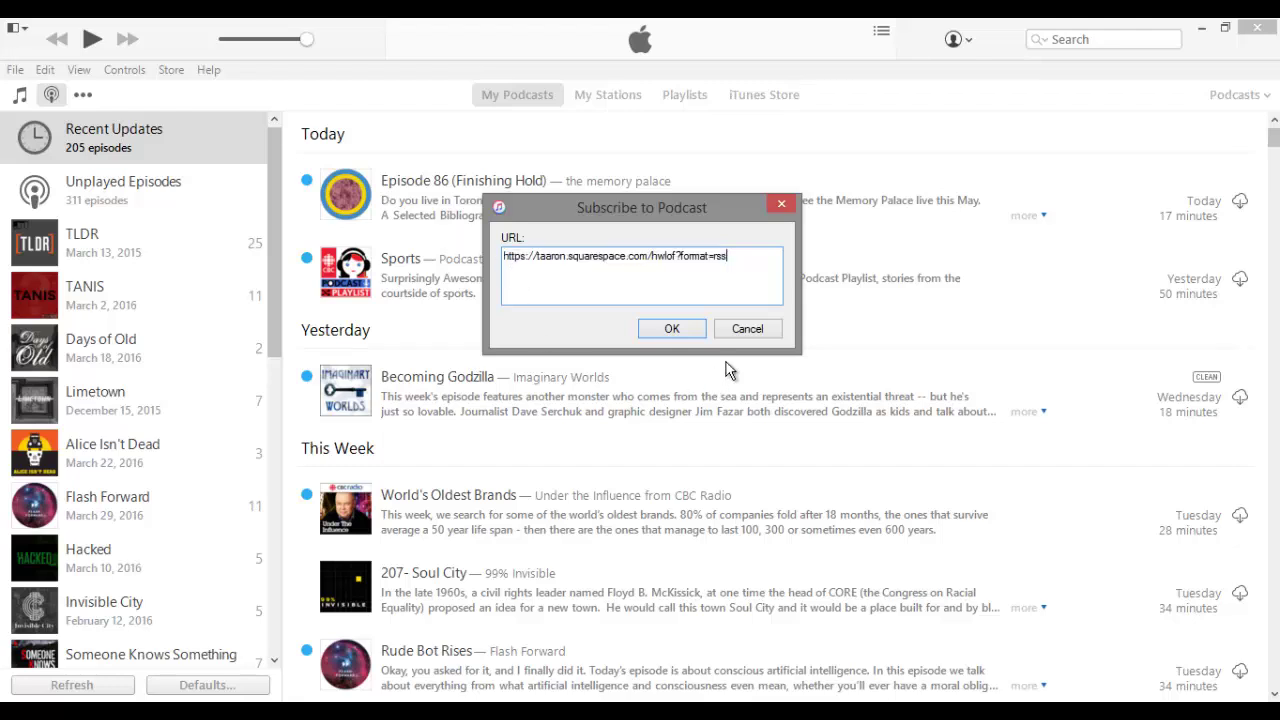
pyautogui.click(663, 328)
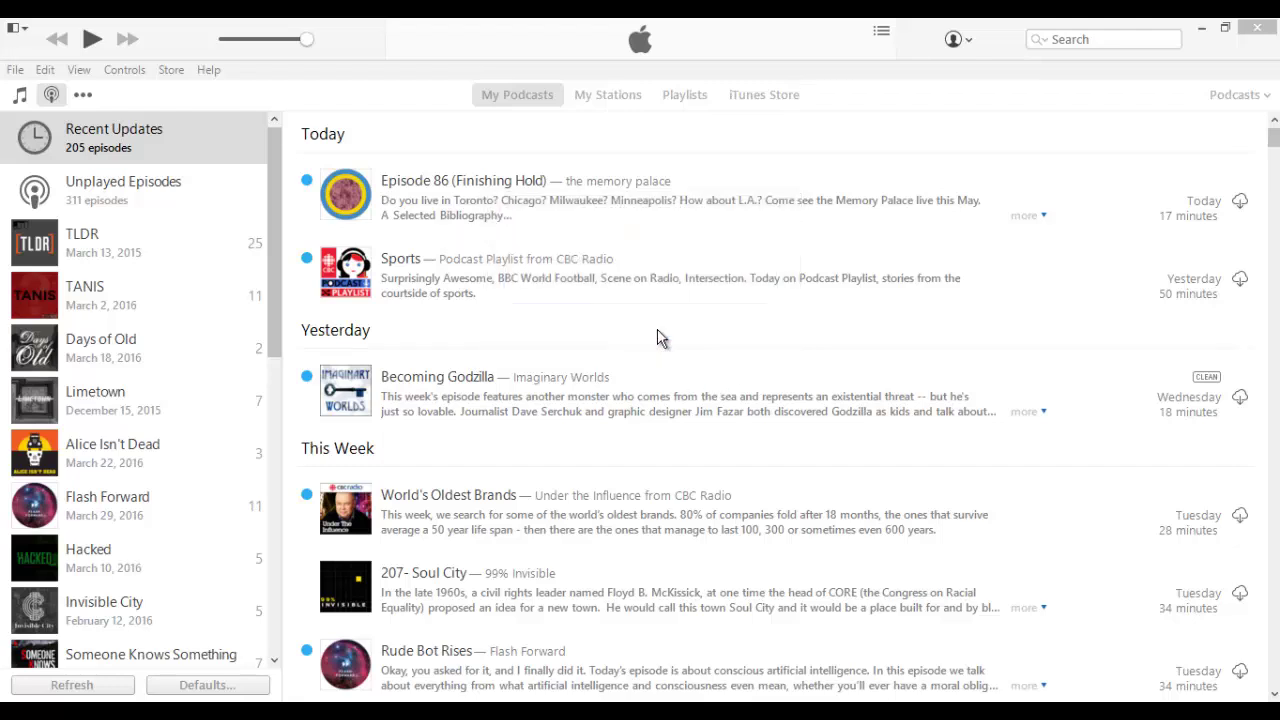
# Refresh the new podcast to load How We'd Look On Film and its episode, then return to Squarespace.
pyautogui.click(949, 158)
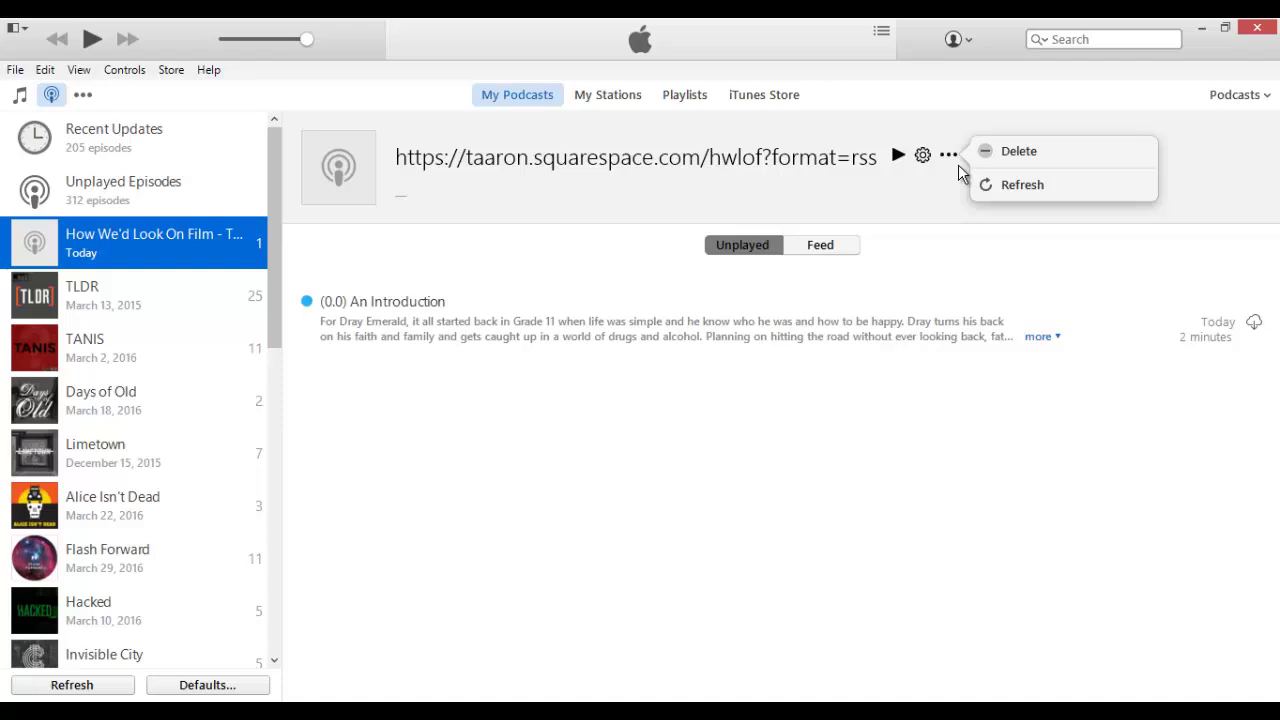
pyautogui.click(1014, 188)
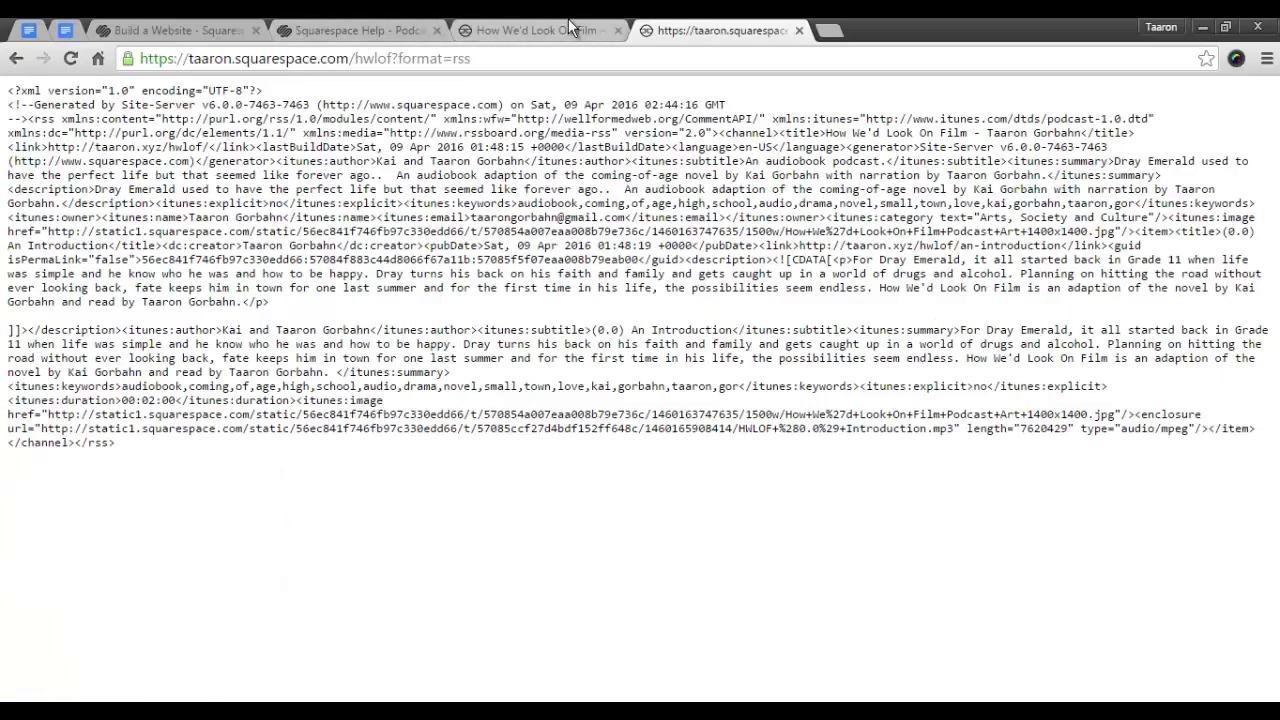
pyautogui.click(540, 30)
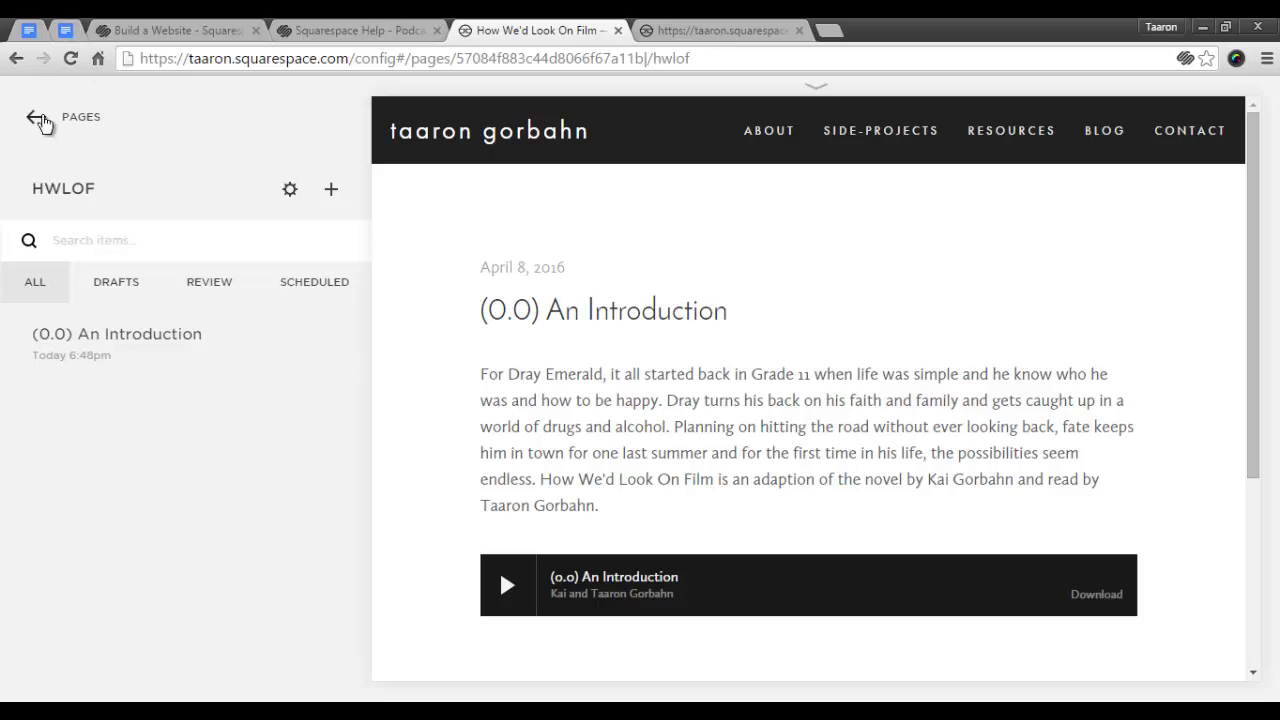
# In Marketing > SEO settings, delete Site Name from the Collection Title Format and save.
pyautogui.click(38, 119)
pyautogui.click(37, 118)
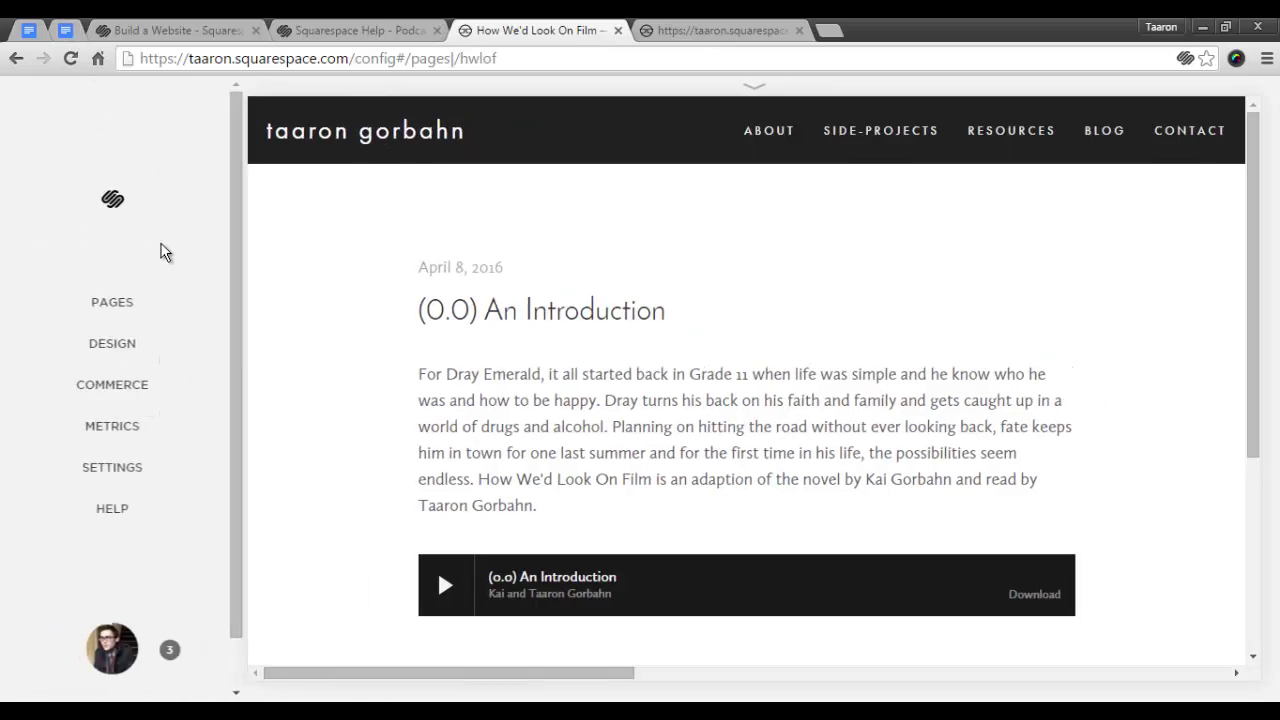
pyautogui.click(148, 471)
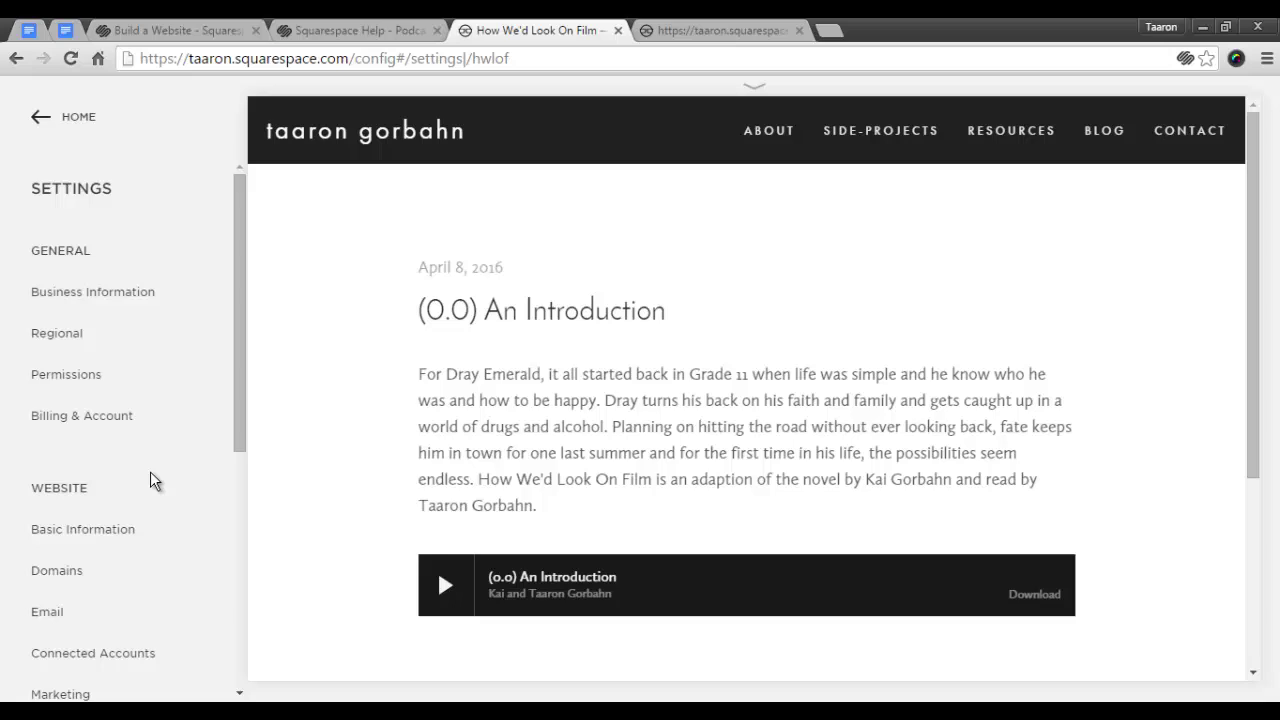
pyautogui.scroll(-1, 154, 514)
pyautogui.scroll(-1, 154, 514)
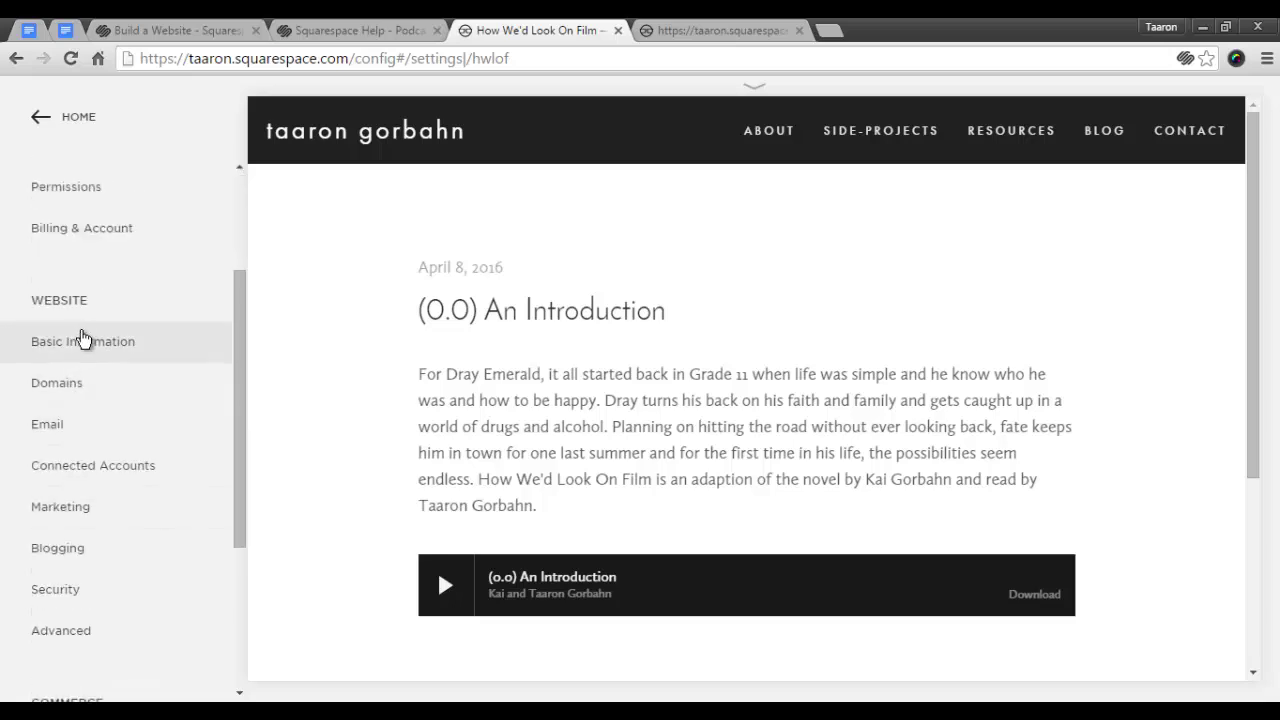
pyautogui.click(94, 512)
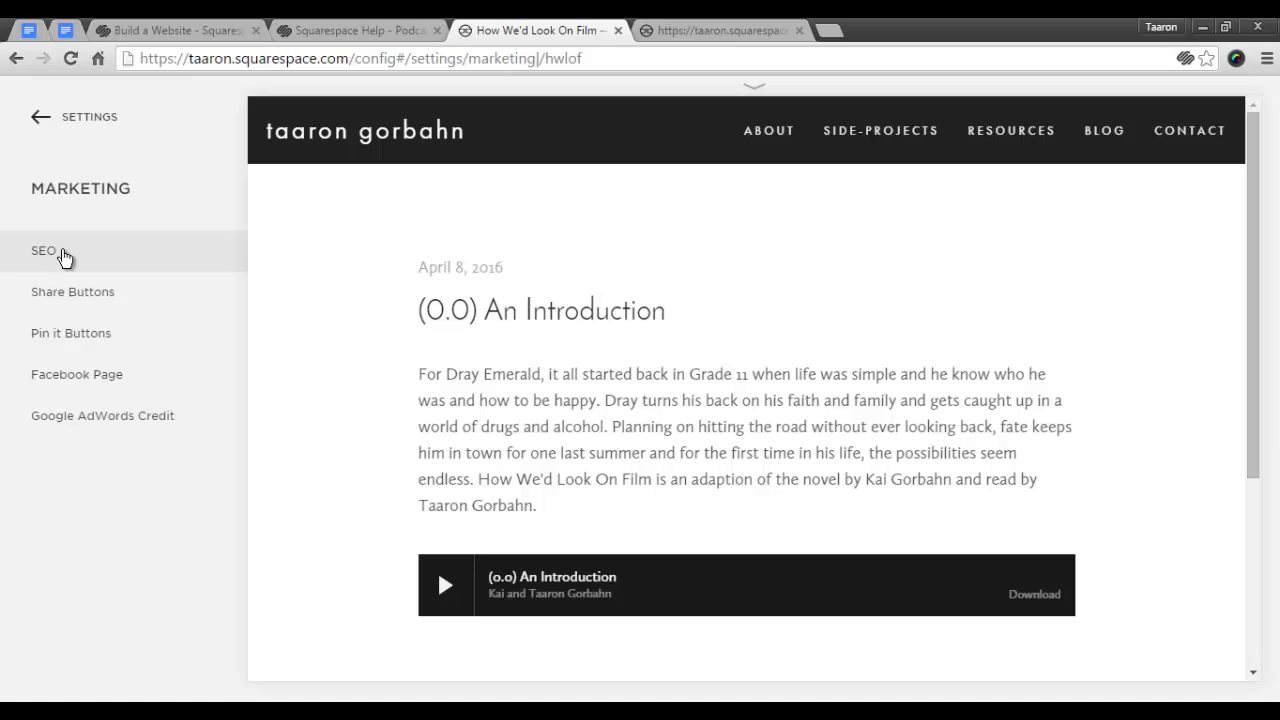
pyautogui.click(62, 255)
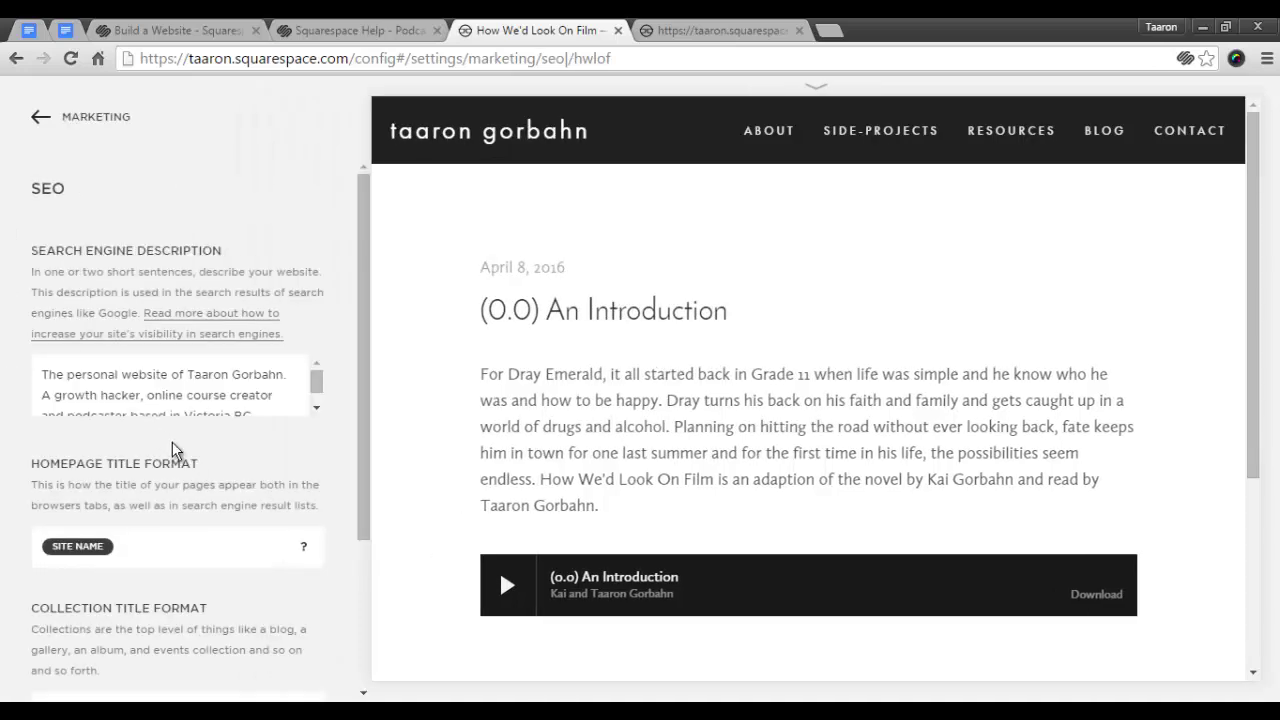
pyautogui.scroll(-2, 176, 451)
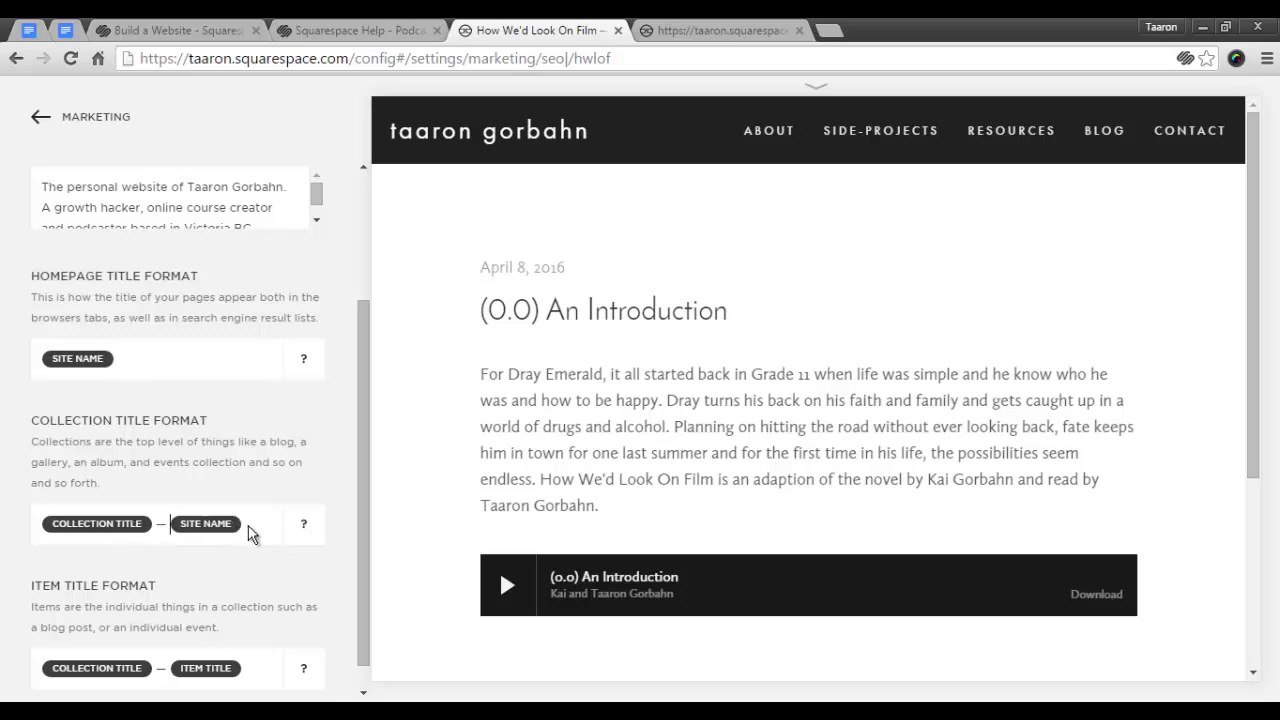
pyautogui.click(281, 515)
pyautogui.press('BackSpace')
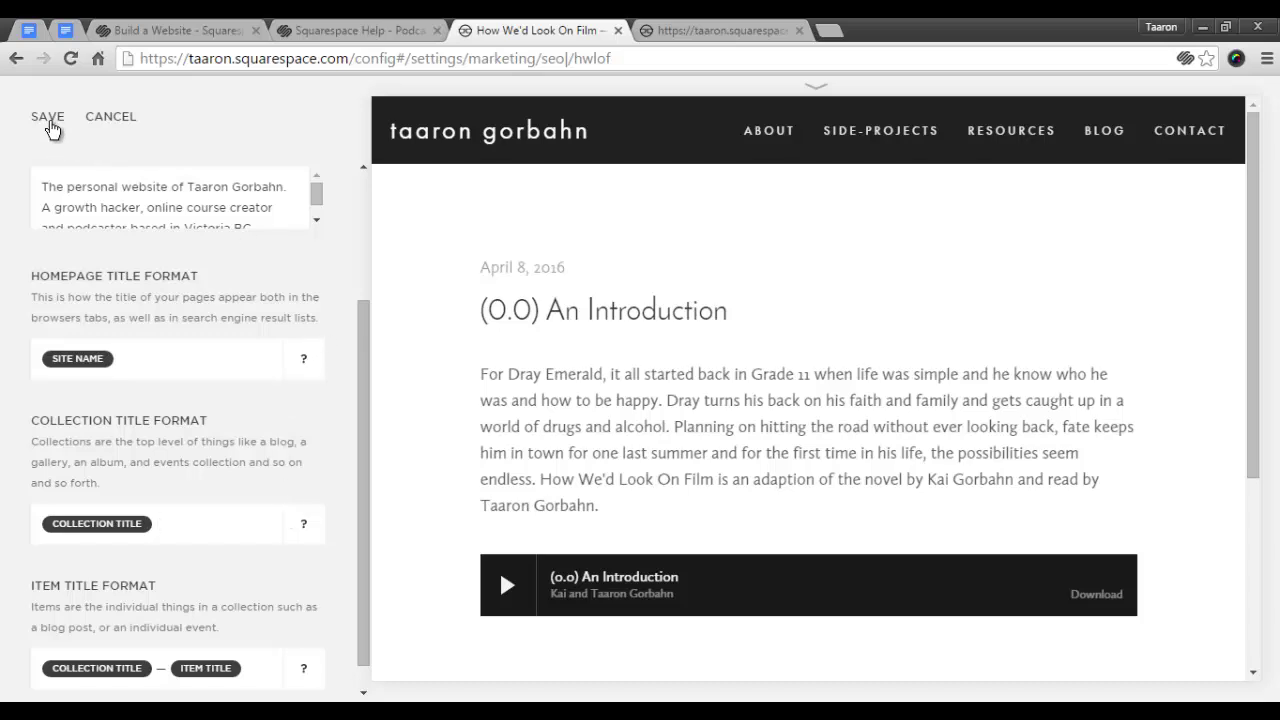
pyautogui.click(50, 120)
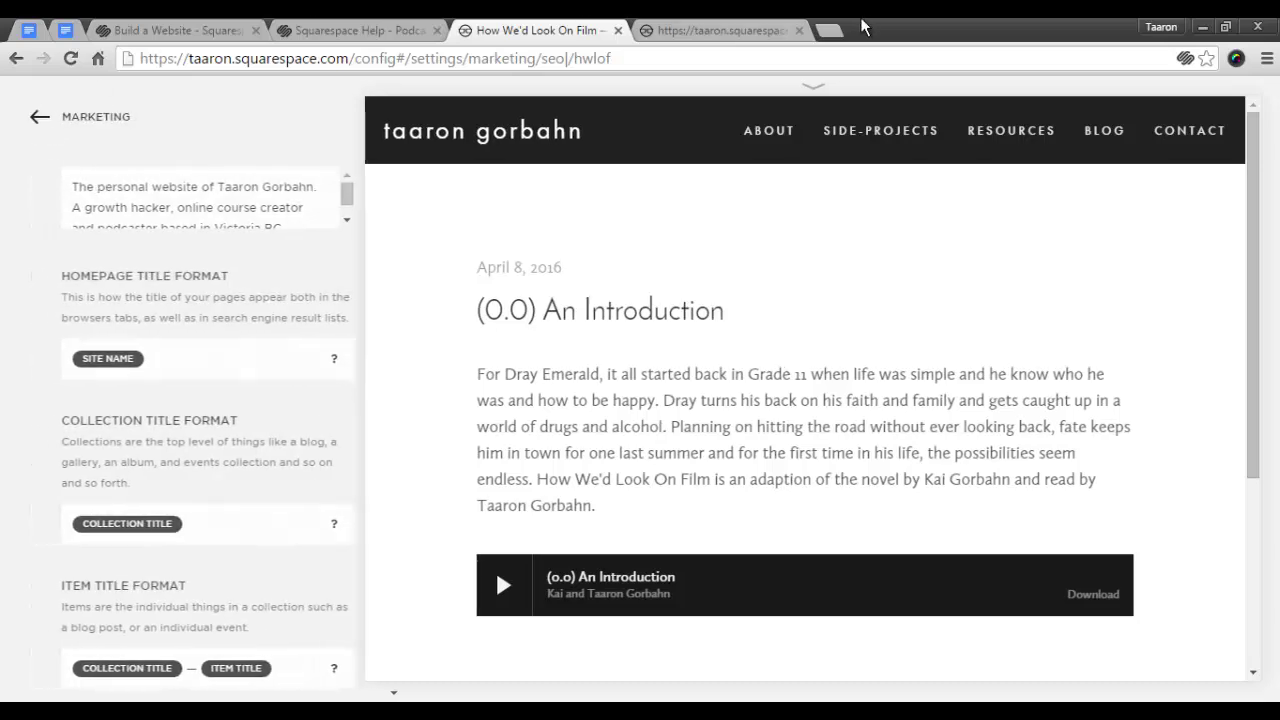
# Copy the full HWLOF RSS feed URL from the feed tab.
pyautogui.click(760, 31)
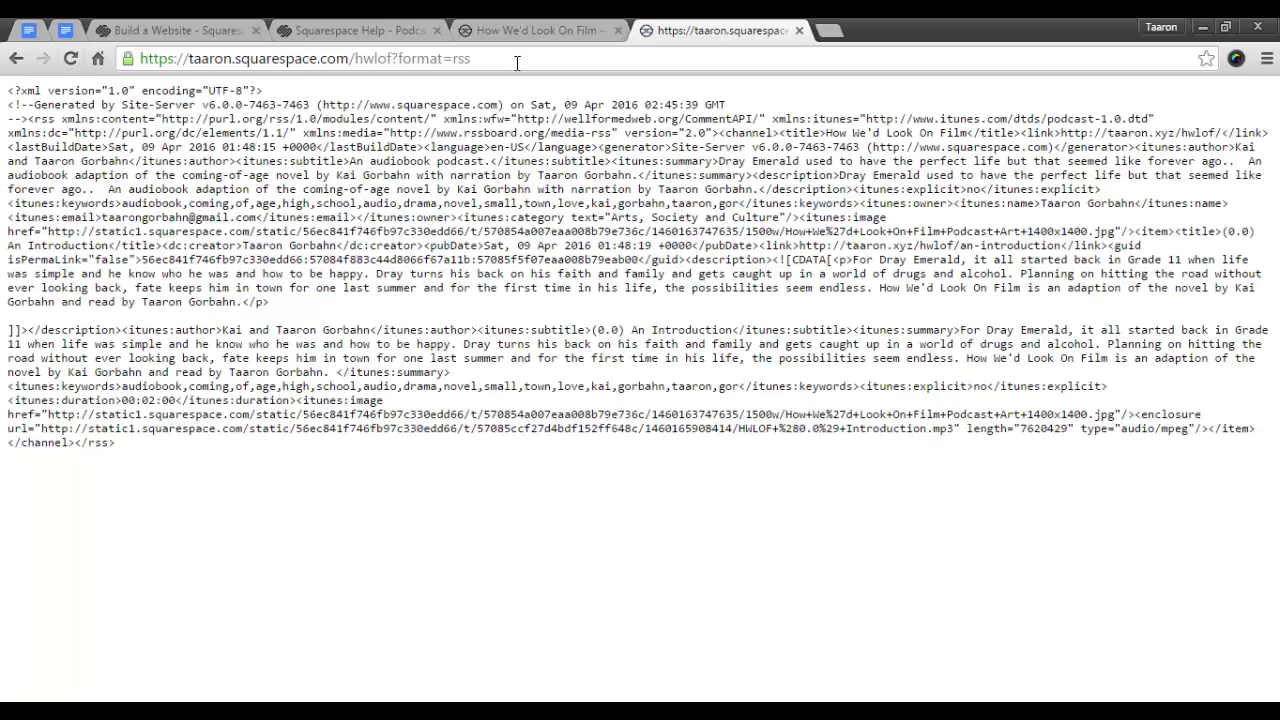
pyautogui.click(465, 58)
pyautogui.rightClick(212, 62)
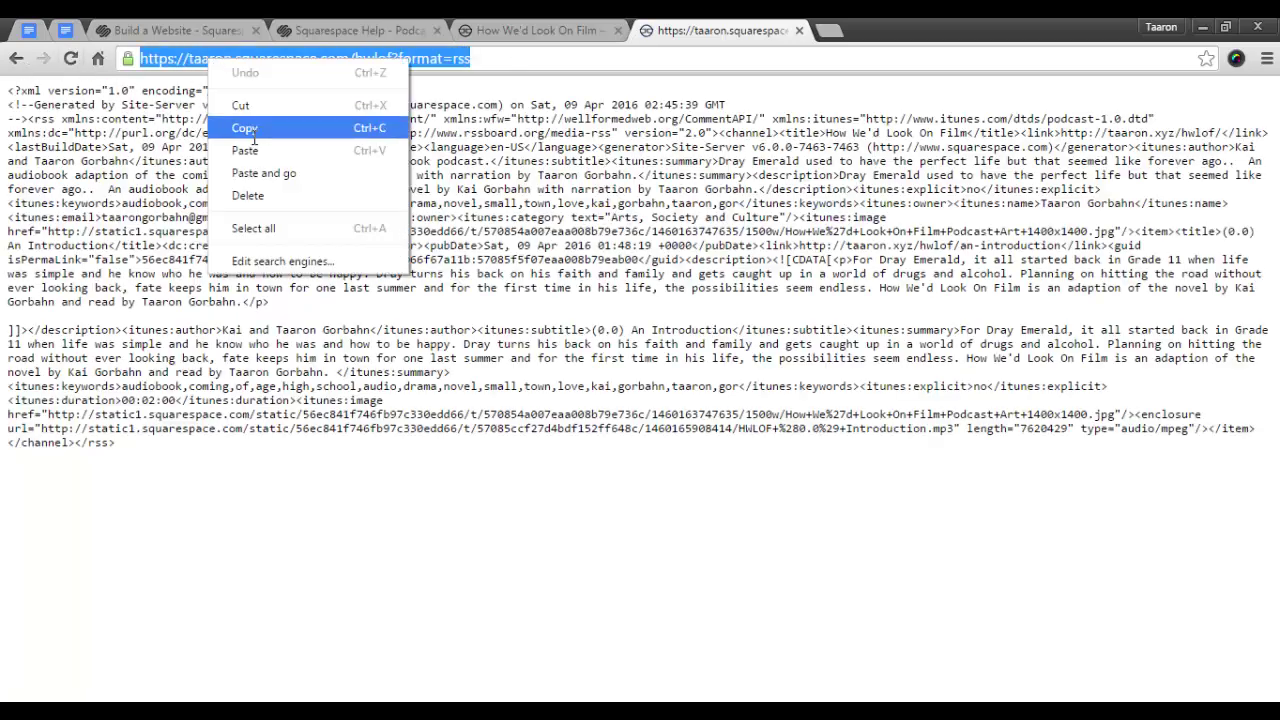
pyautogui.click(245, 128)
# Delete the old How We'd Look On Film podcast subscription in iTunes.
pyautogui.hotkey('alt', 'Tab')
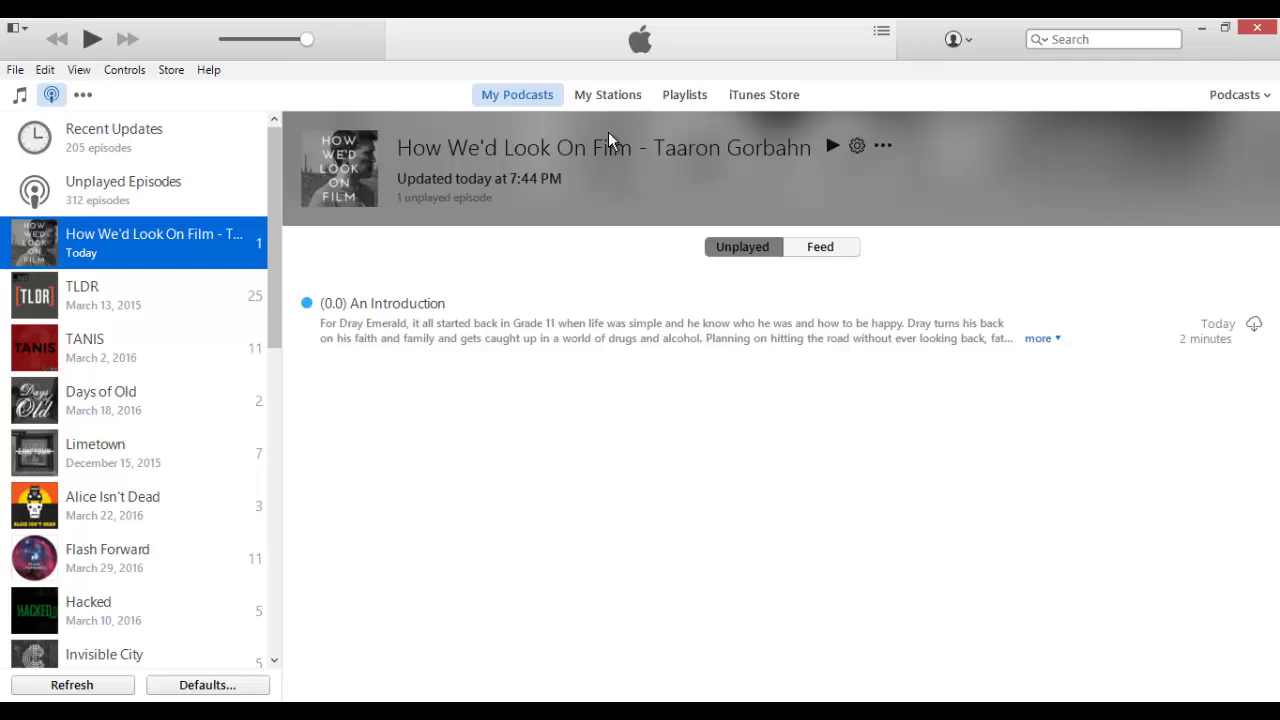
pyautogui.rightClick(80, 262)
pyautogui.click(140, 455)
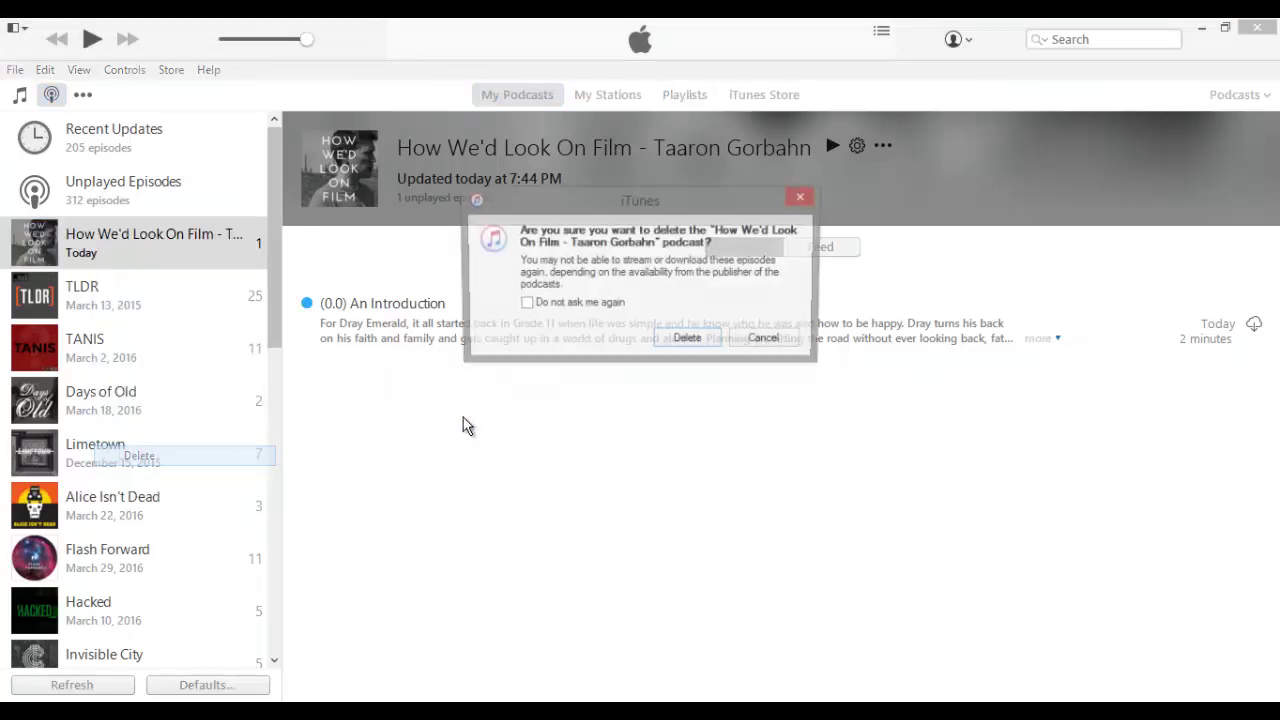
pyautogui.click(688, 341)
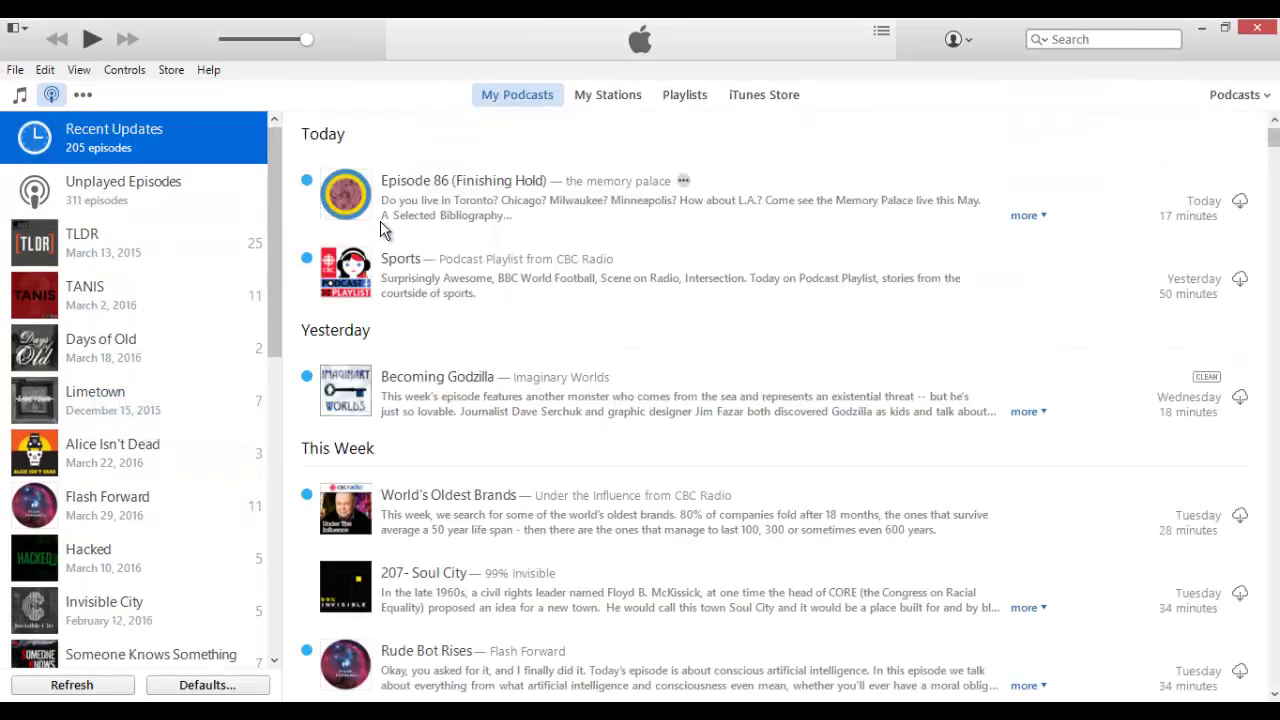
# Resubscribe to the HWLOF feed URL and refresh it to show the bare title.
pyautogui.click(15, 69)
pyautogui.click(88, 290)
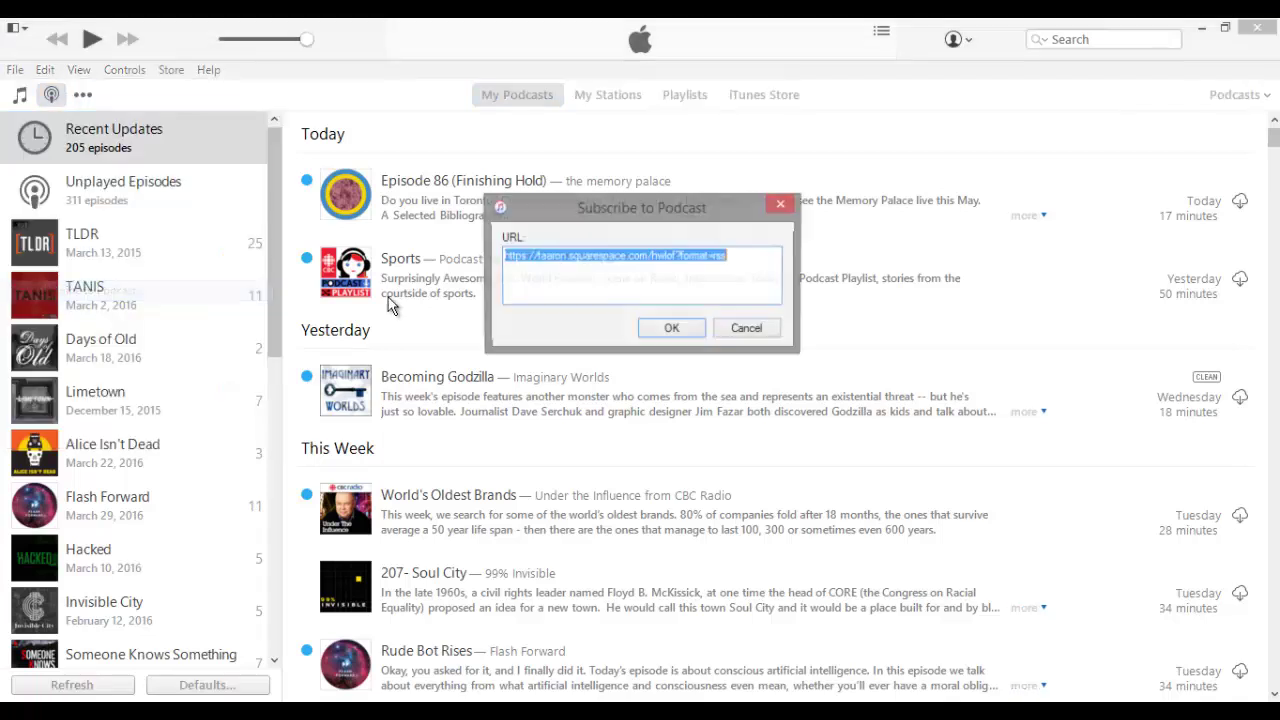
pyautogui.click(753, 264)
pyautogui.tripleClick(753, 264)
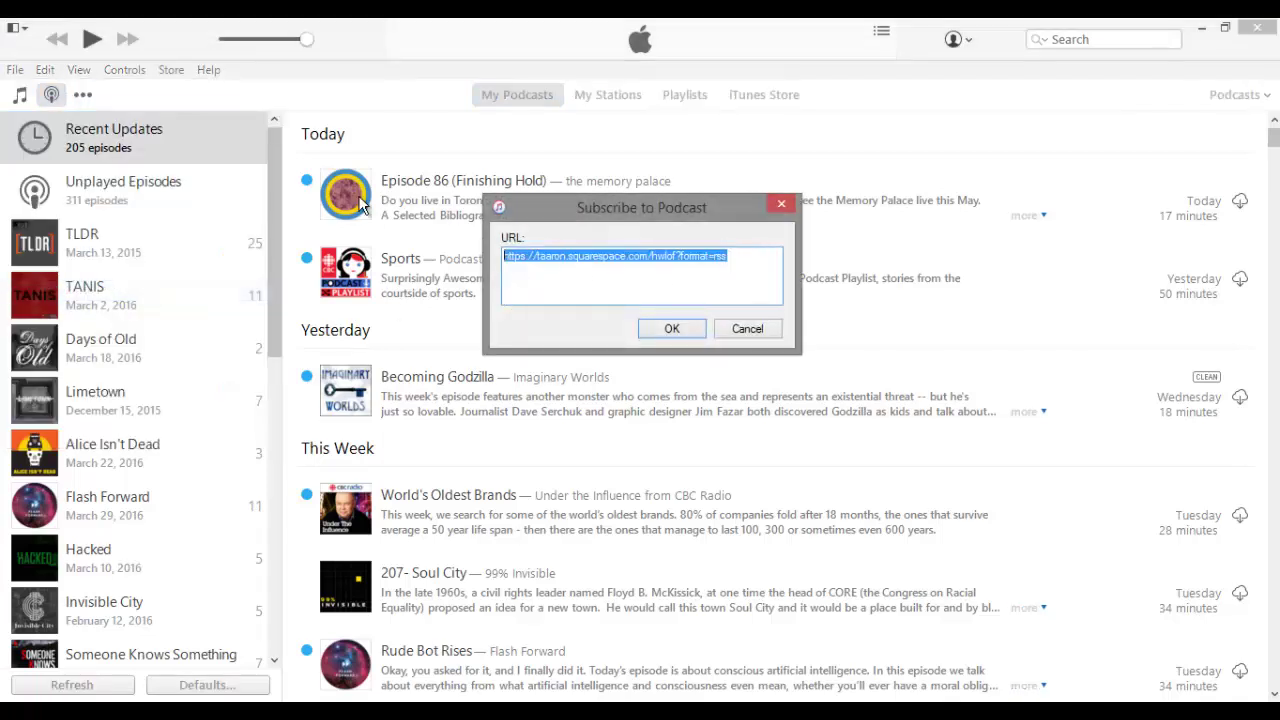
pyautogui.click(672, 329)
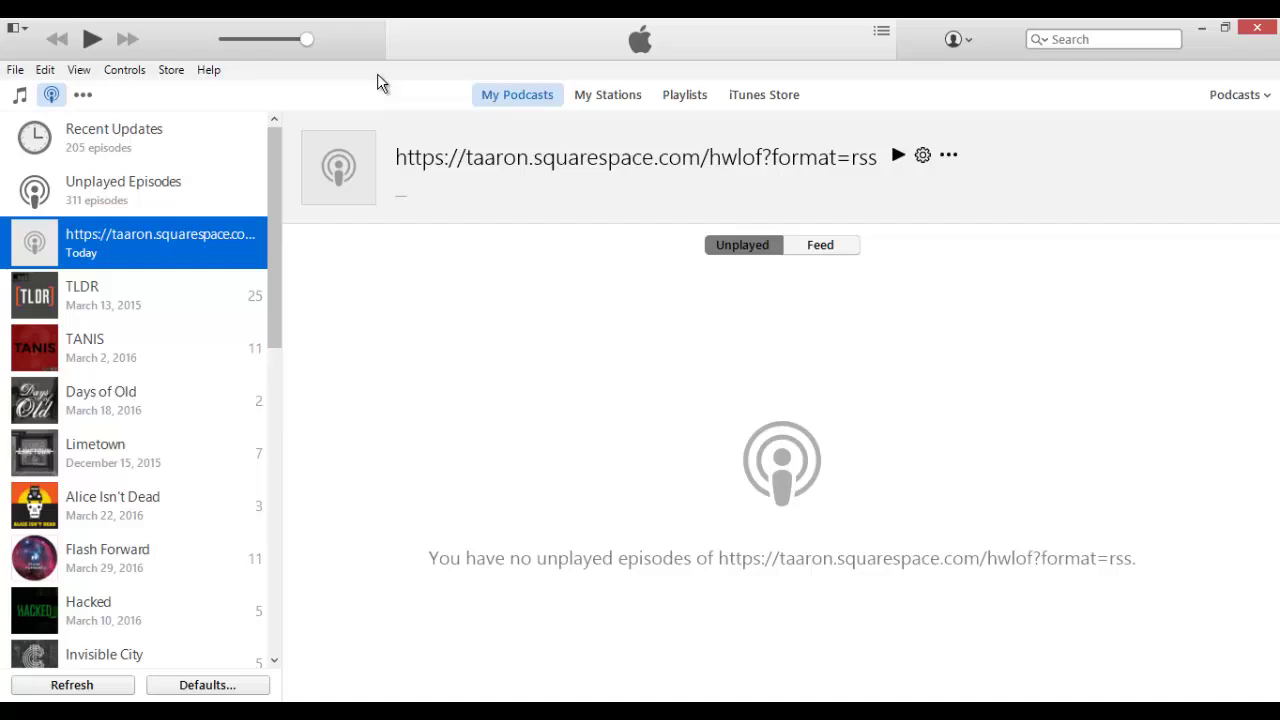
pyautogui.click(948, 155)
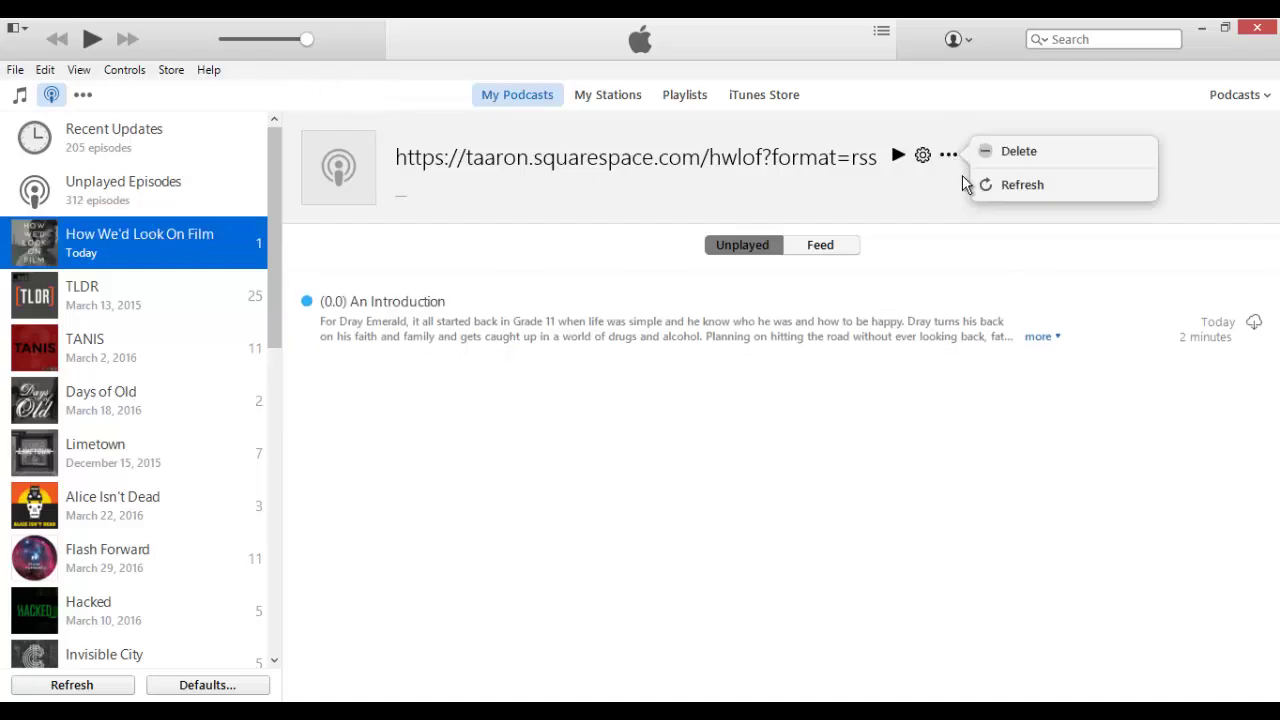
pyautogui.click(989, 185)
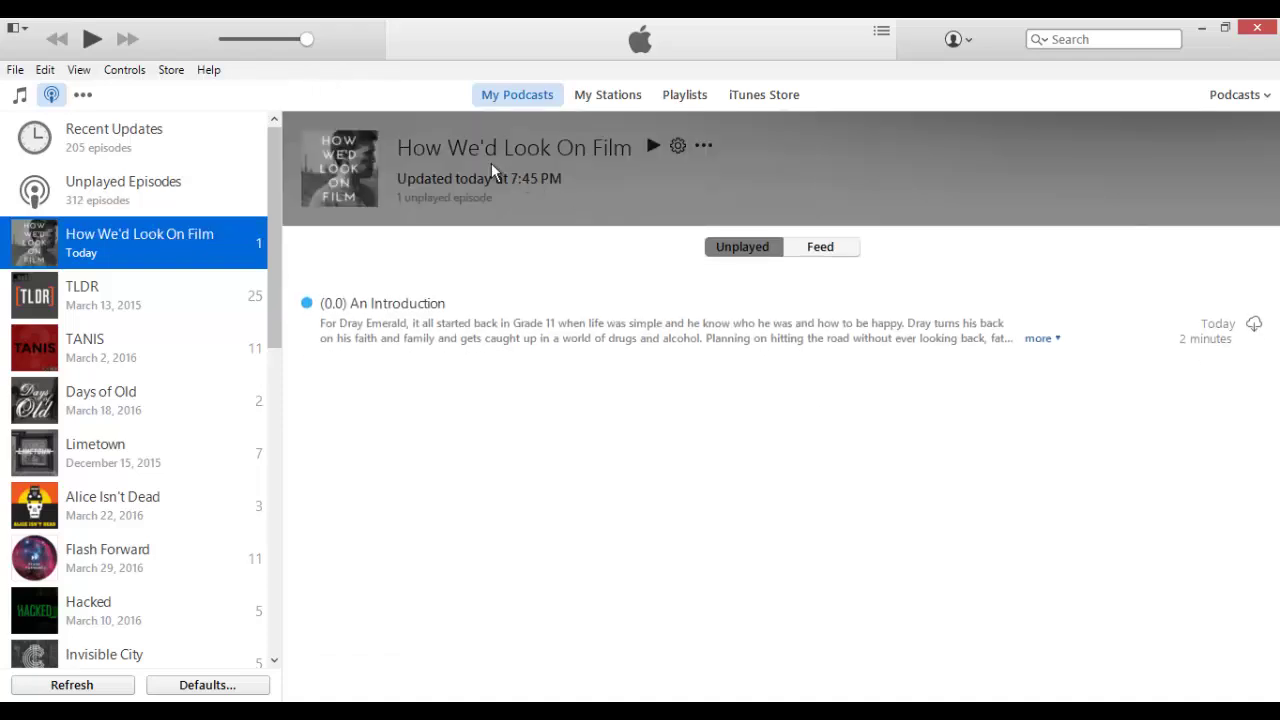